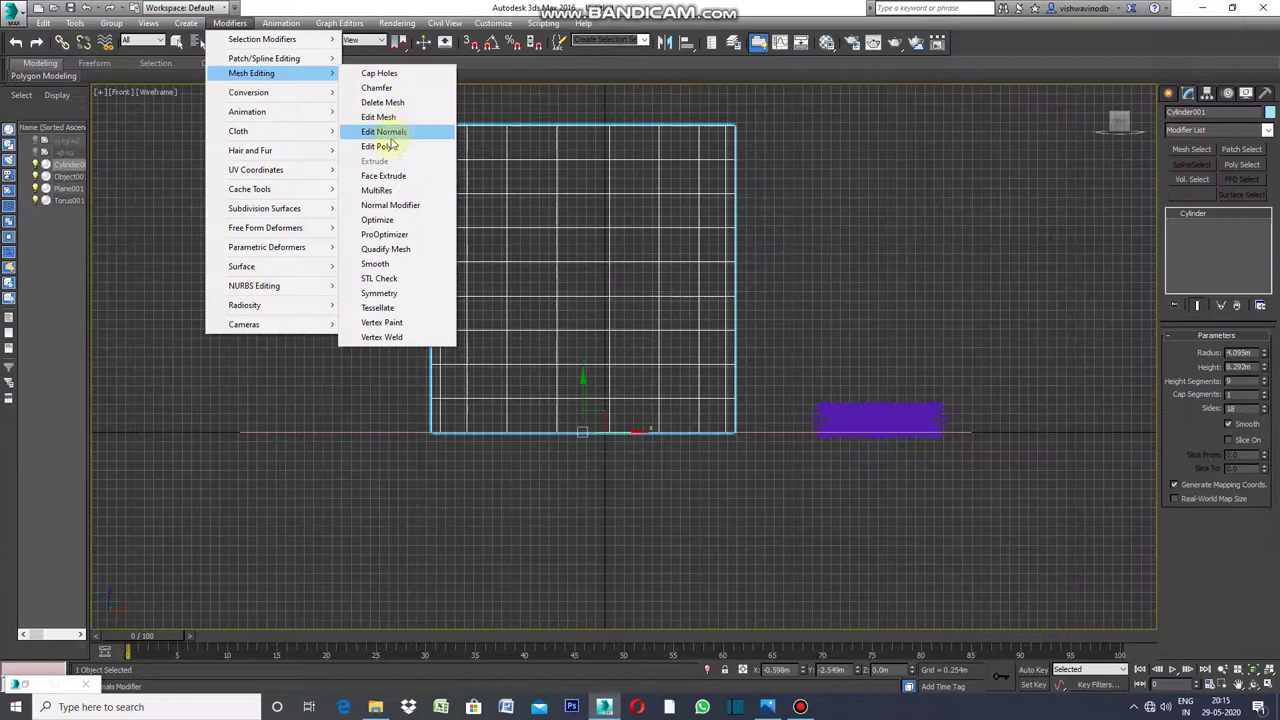
Add an Edit Poly modifier to the cylinder and enter Vertex sub-object level.
click(385, 146)
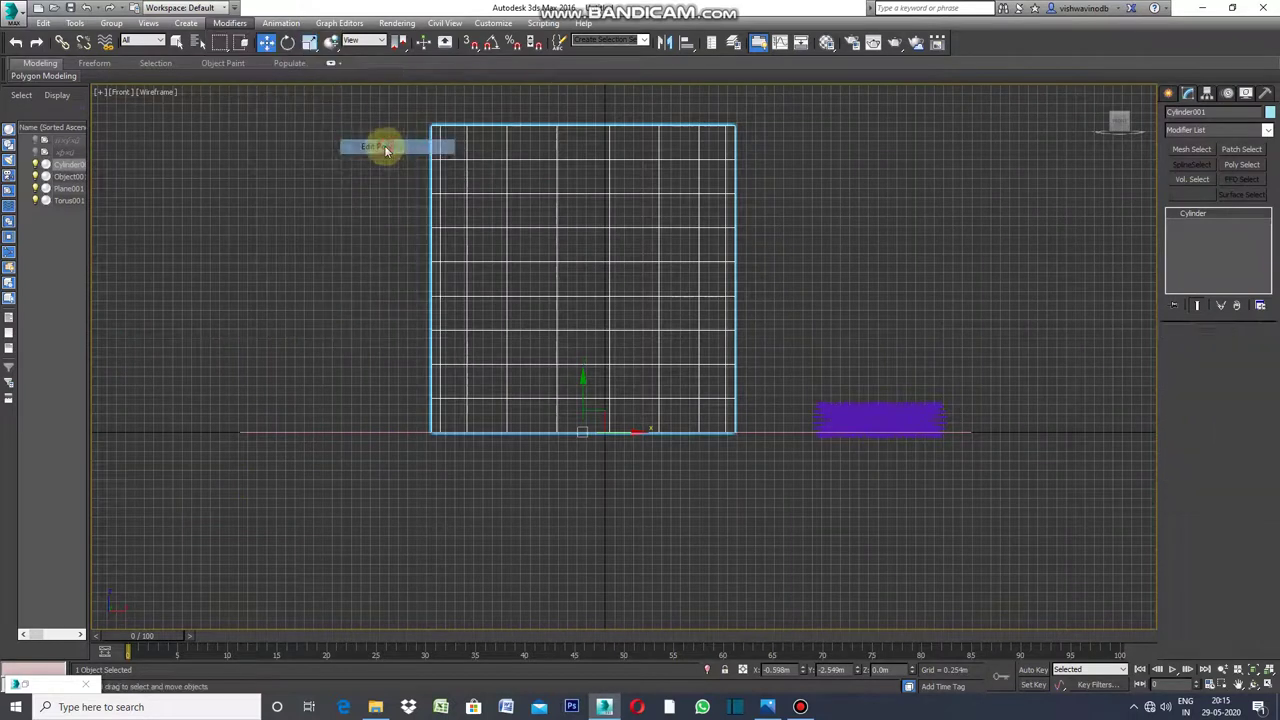
scroll(1276, 458, up, 3)
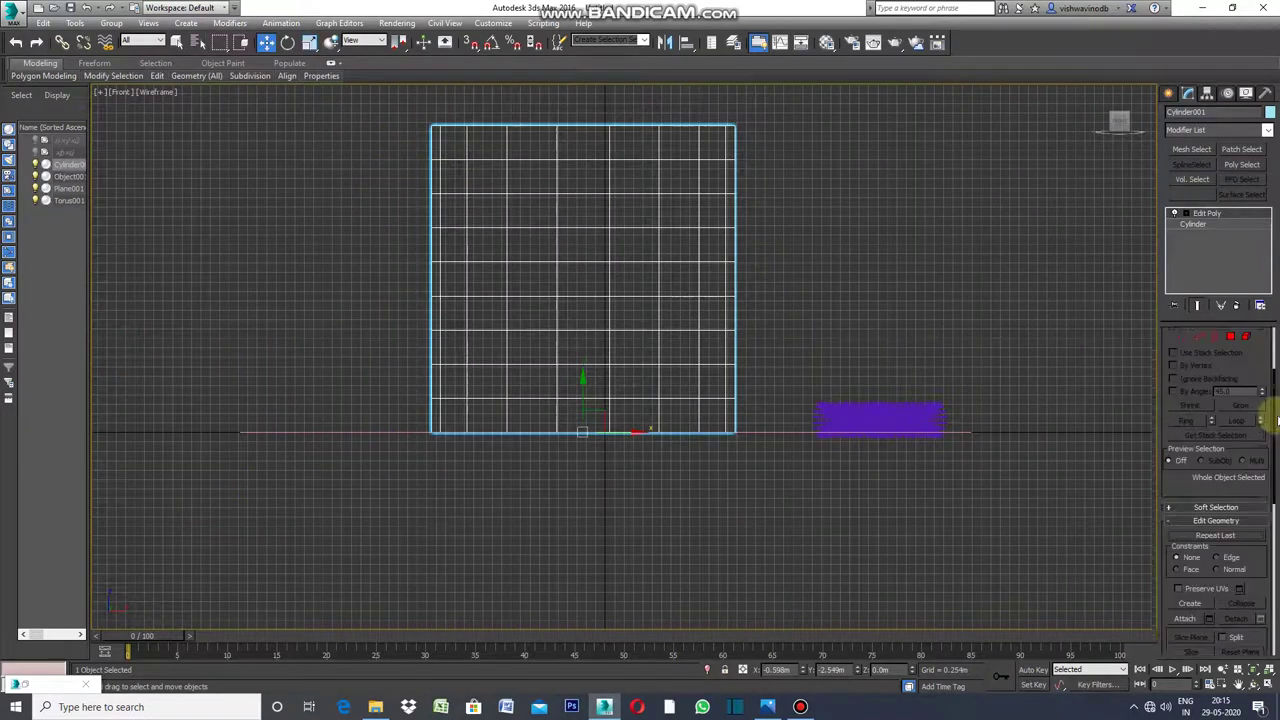
click(1183, 440)
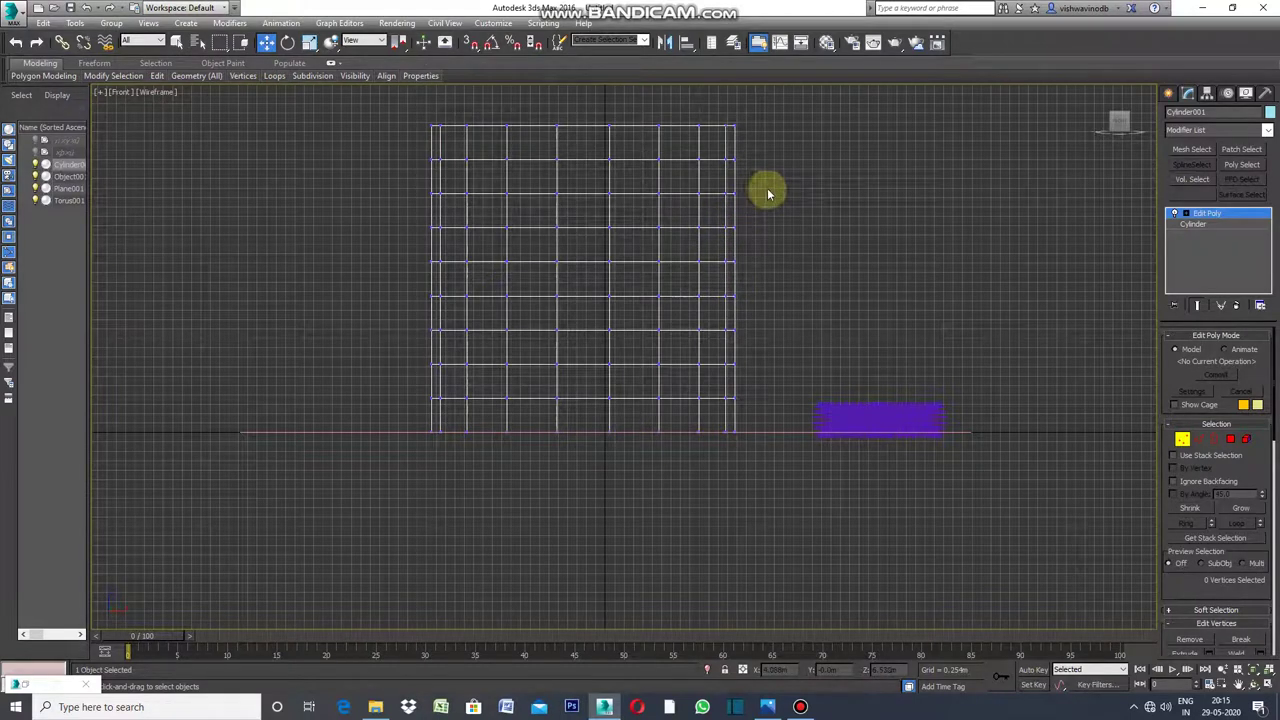
Box-select the band's vertex rows (72 vertices) and detach them as a separate object named Object.
drag(768, 190, 432, 270)
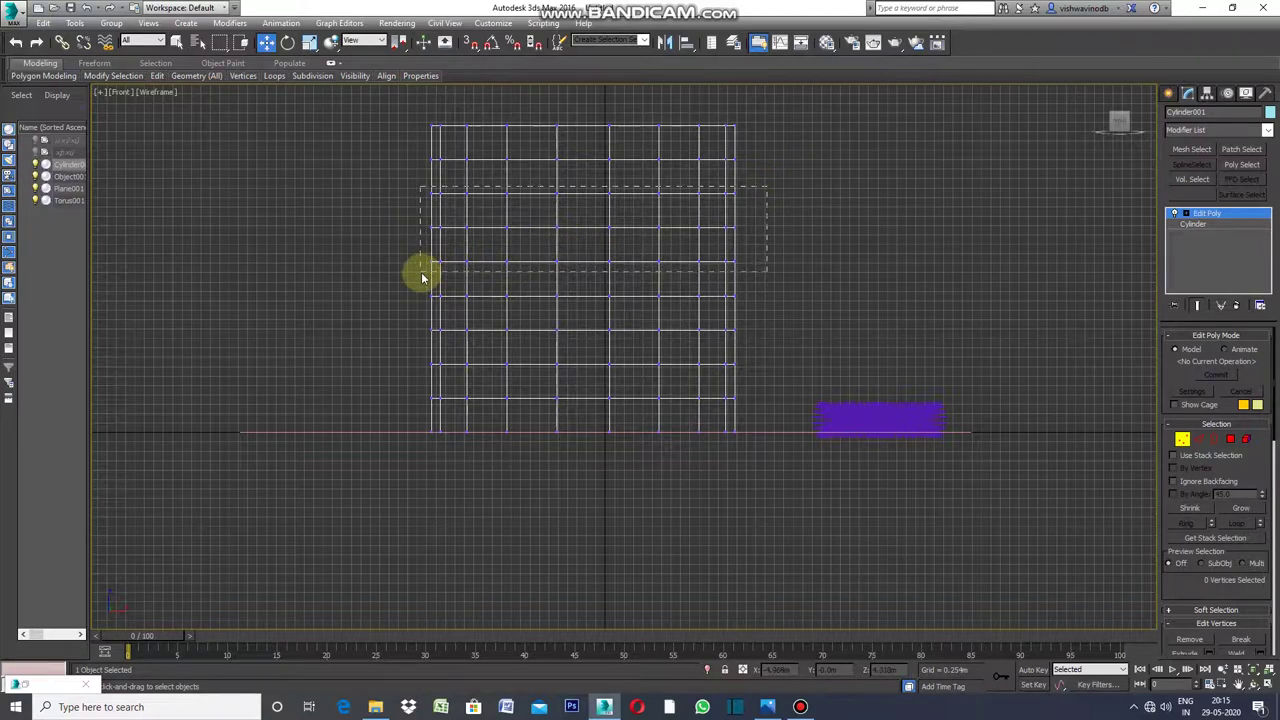
drag(432, 270, 422, 273)
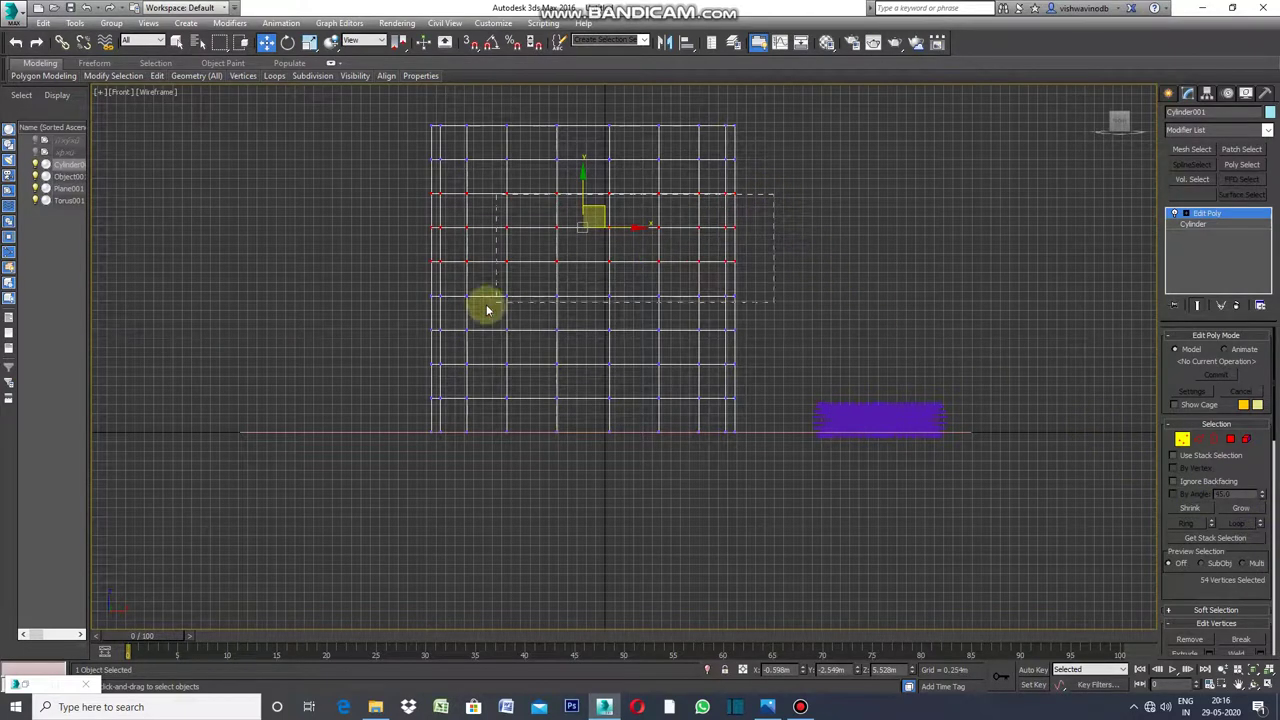
key(ctrl+z)
mouse_move(745, 186)
mouse_down()
mouse_move(452, 317)
mouse_move(424, 314)
mouse_up()
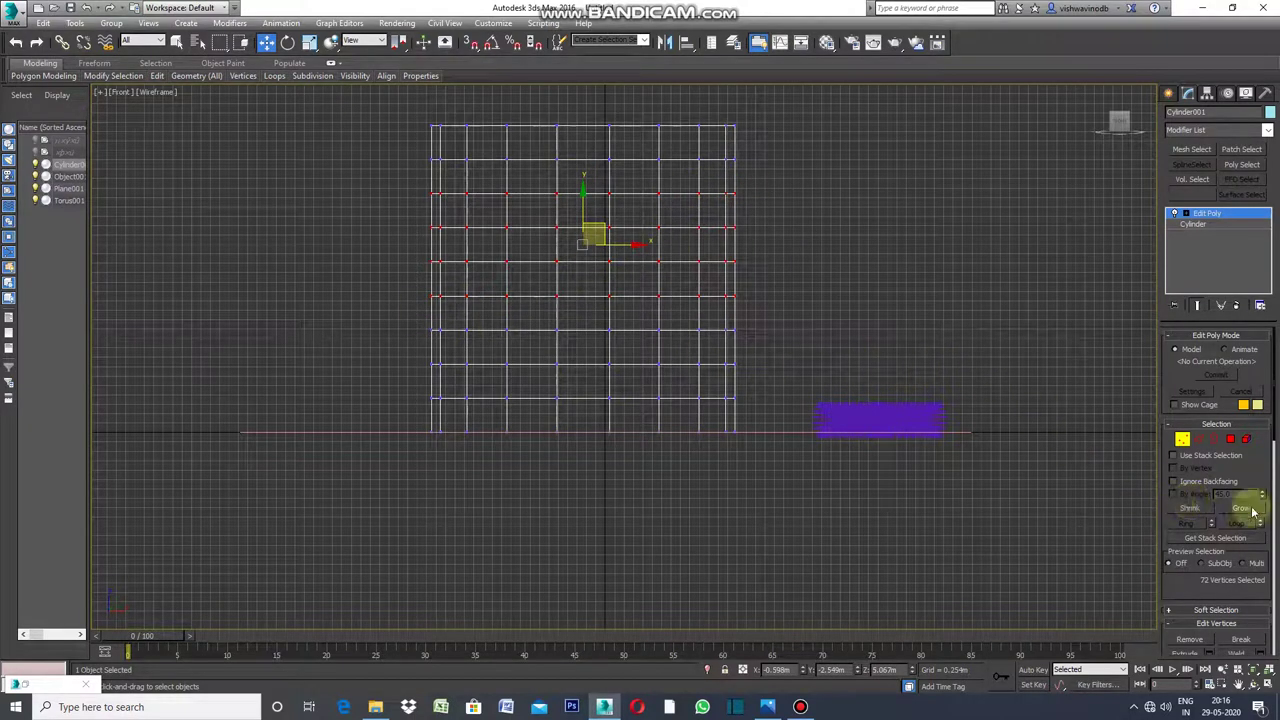
drag(1275, 432, 1276, 512)
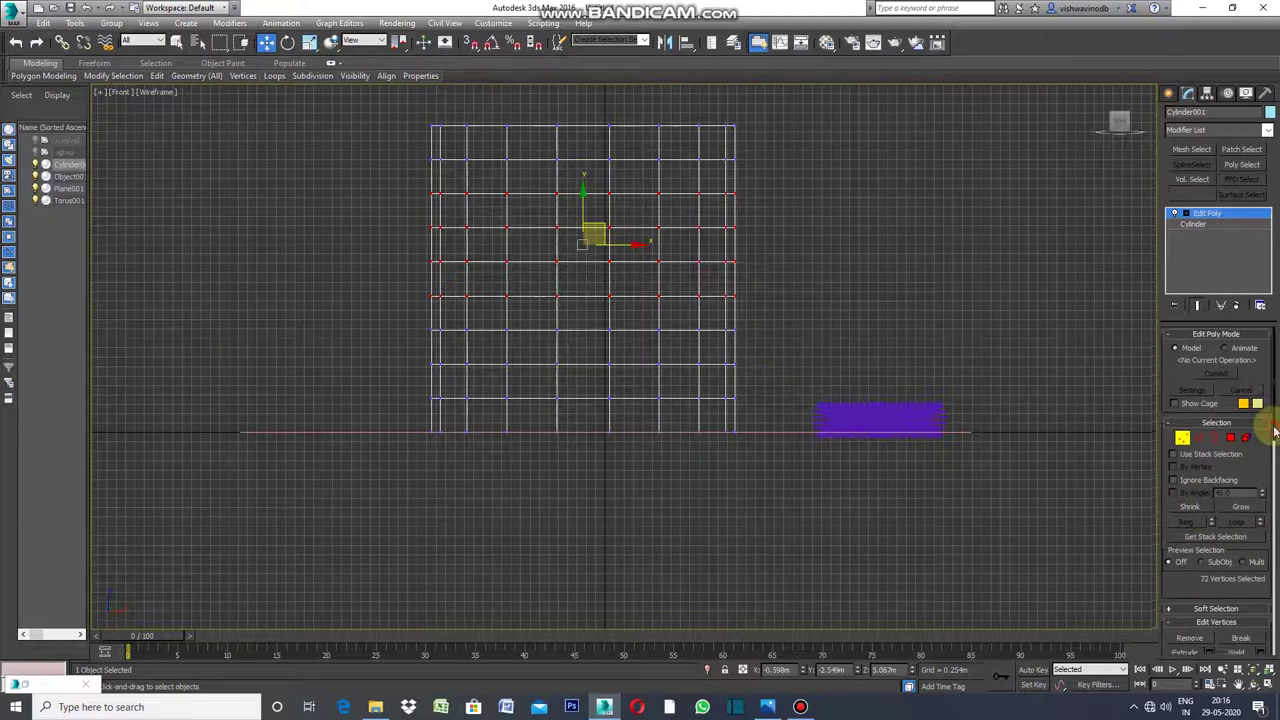
drag(1276, 512, 1264, 563)
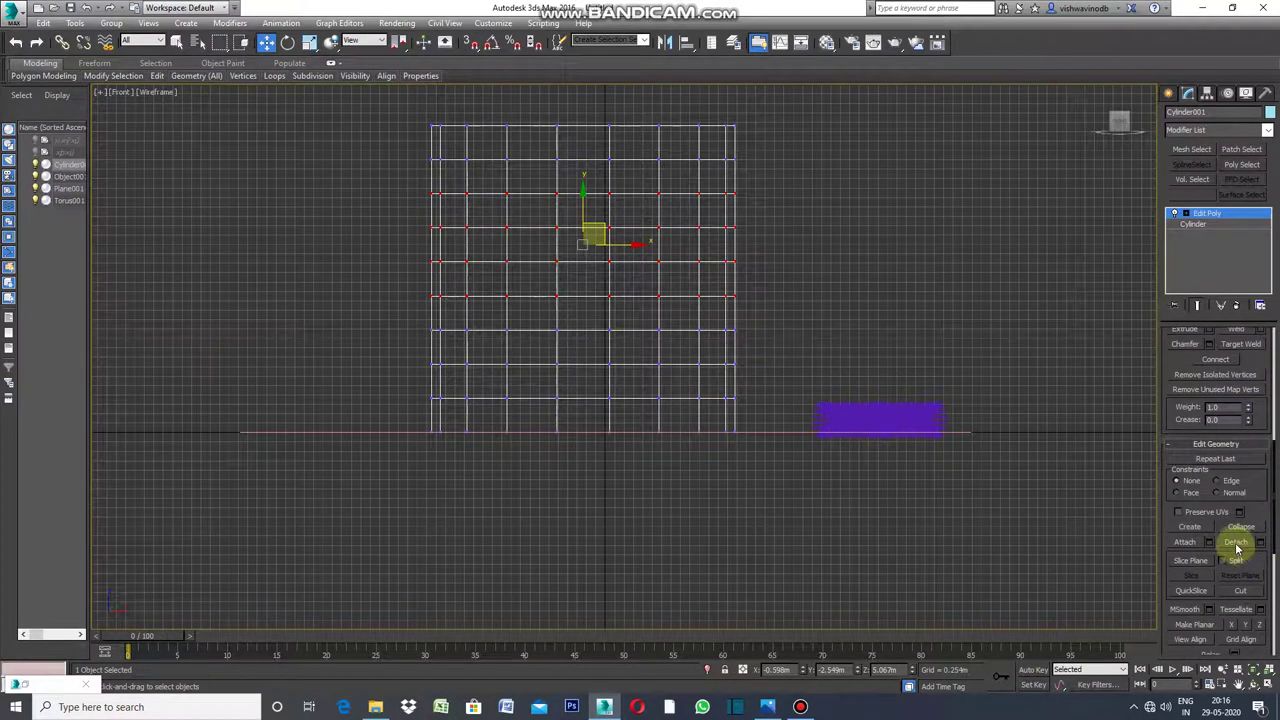
click(1236, 543)
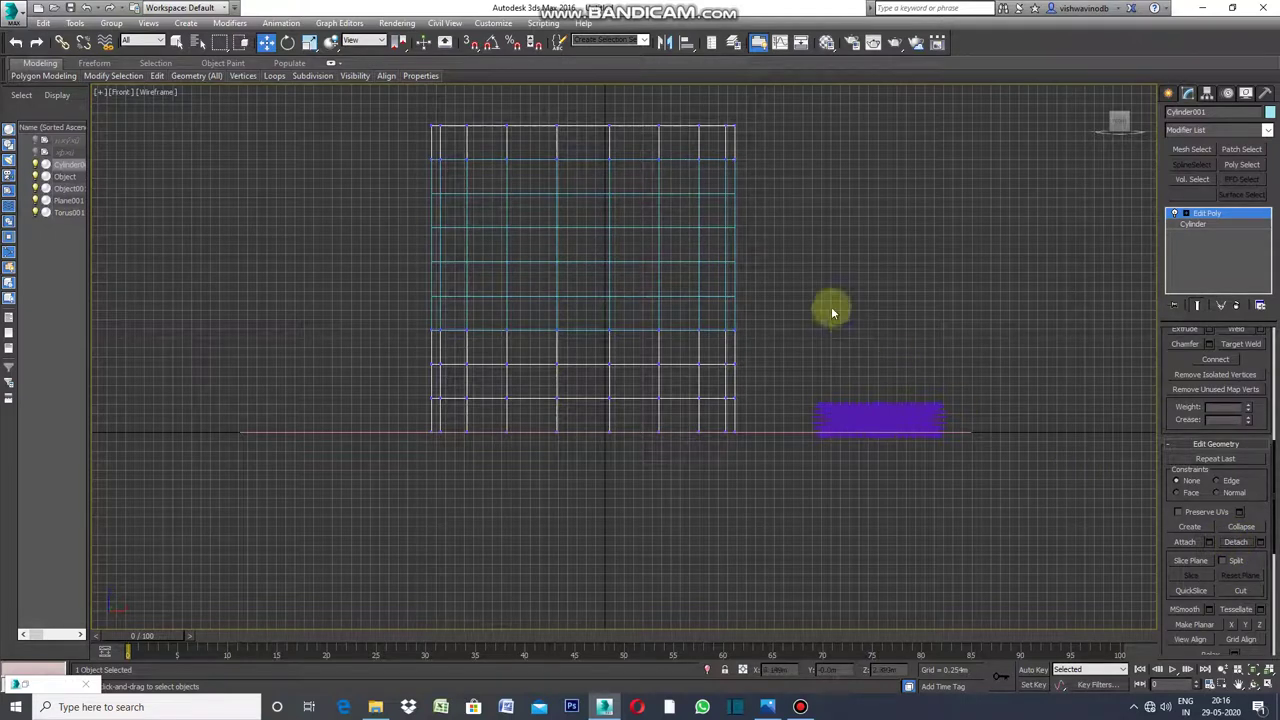
Box-select all edges of the detached Object and apply MeshSmooth from the Modifier List.
mouse_move(755, 153)
mouse_down()
mouse_move(452, 347)
mouse_move(420, 339)
mouse_up()
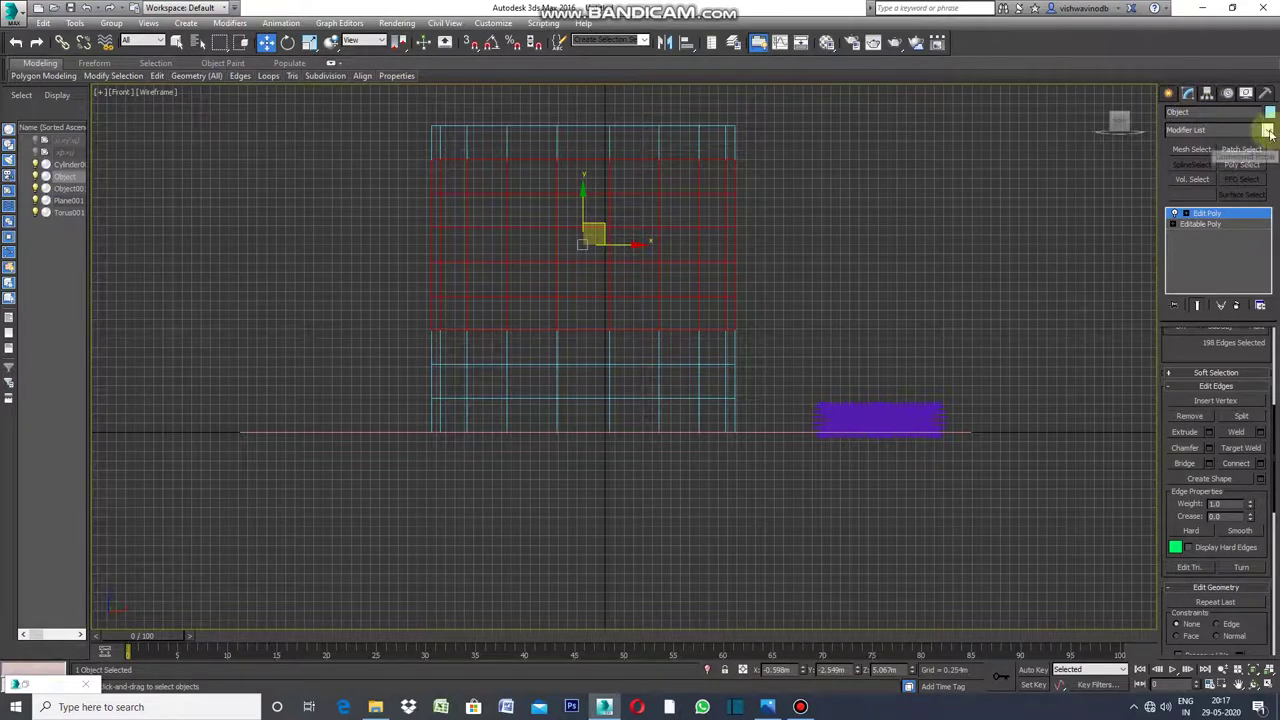
click(1267, 130)
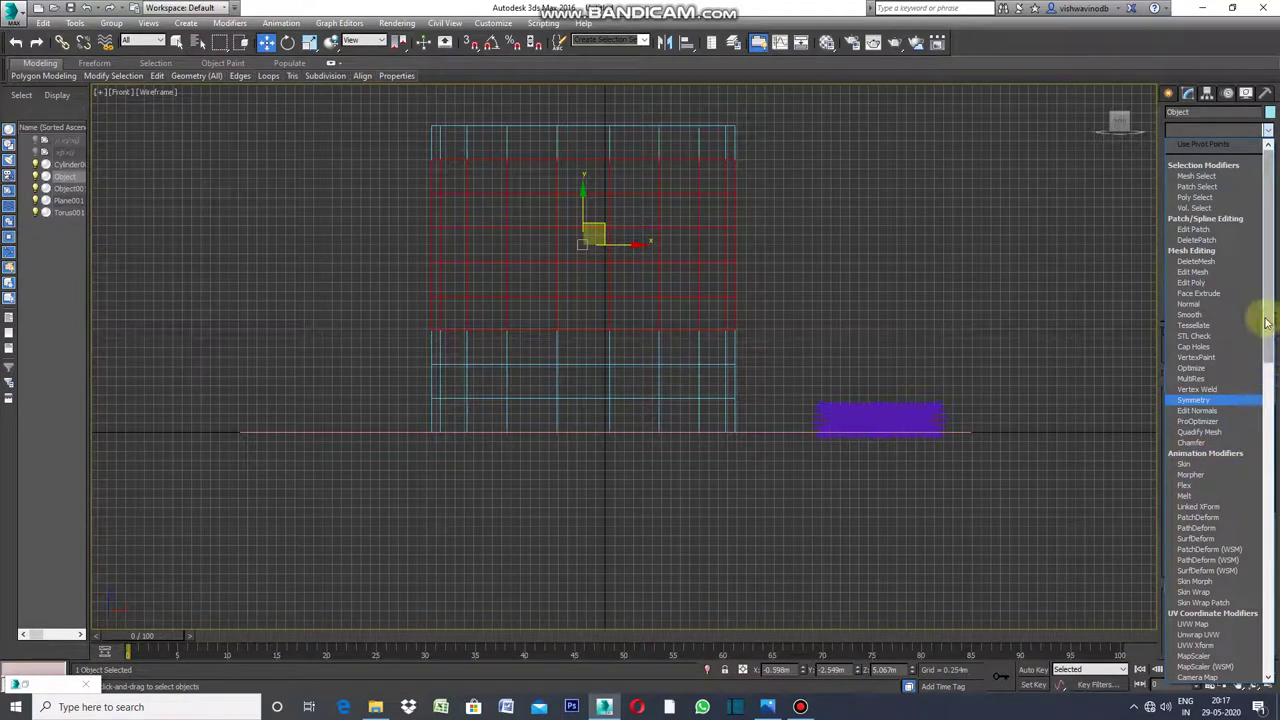
drag(1266, 327, 1271, 436)
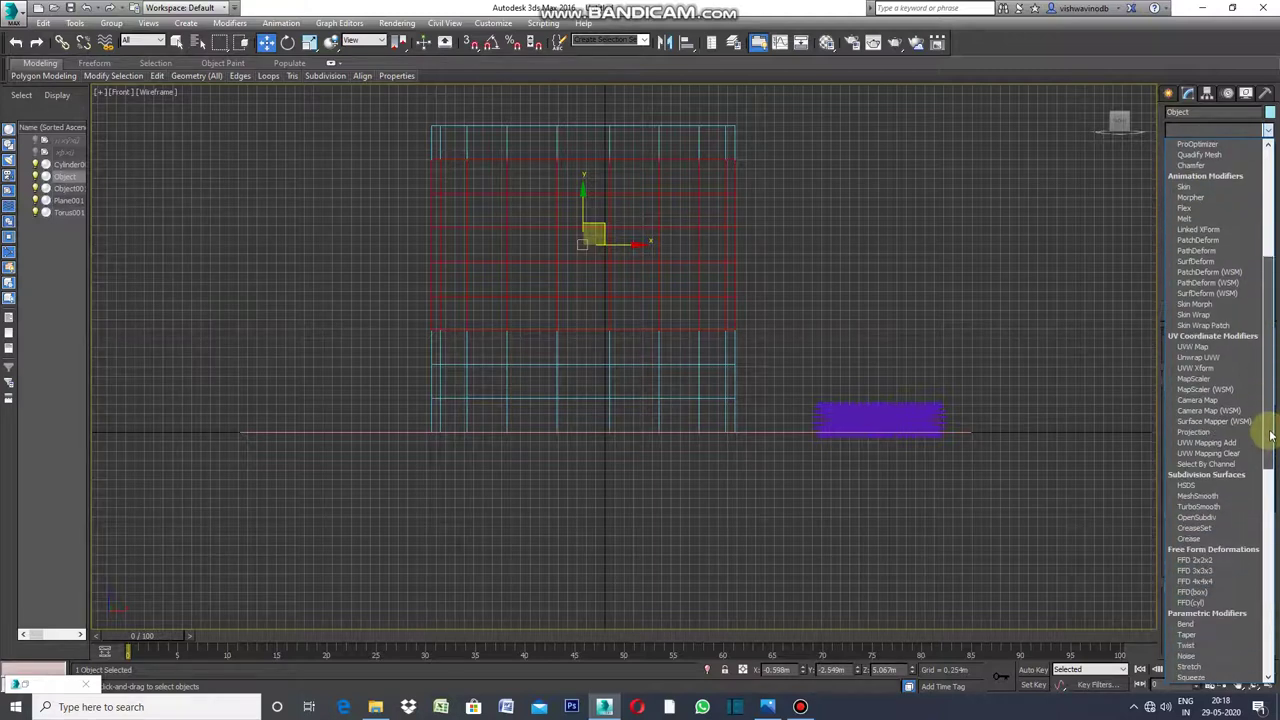
click(1210, 498)
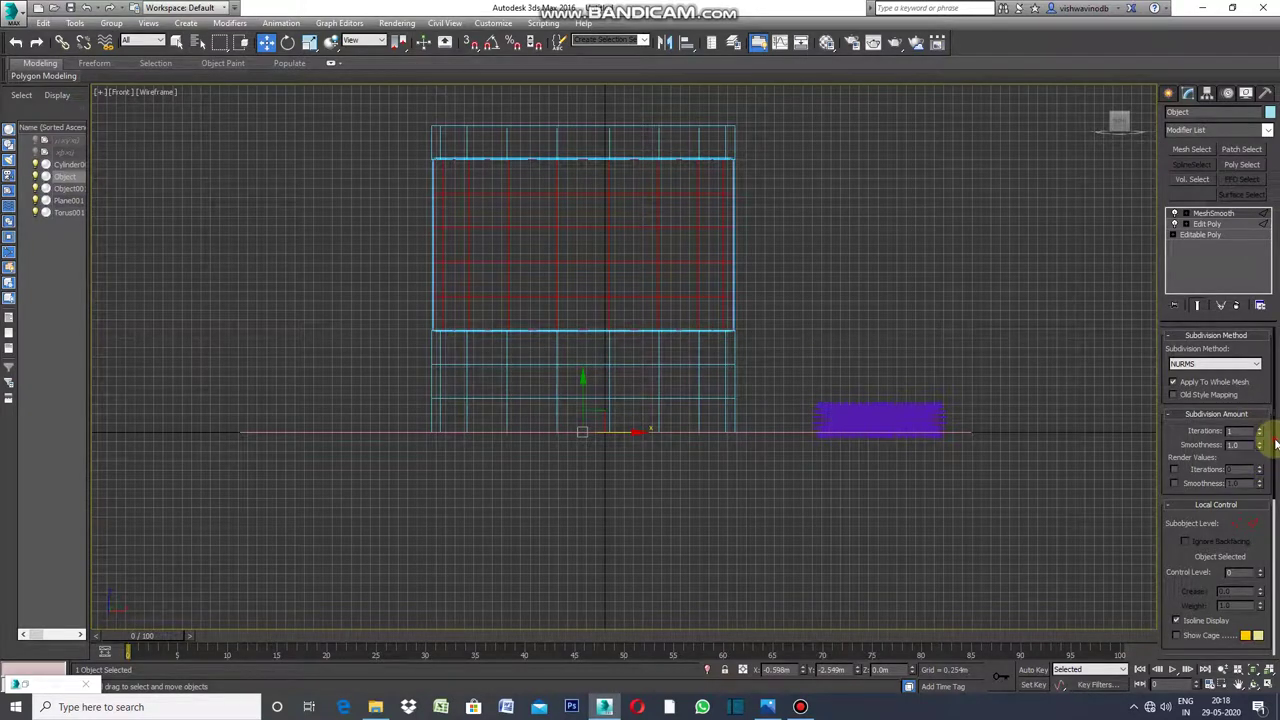
Reselect the smoothed band object and stack a second Edit Poly modifier above MeshSmooth.
scroll(1276, 444, down, 2)
scroll(1272, 400, up, 2)
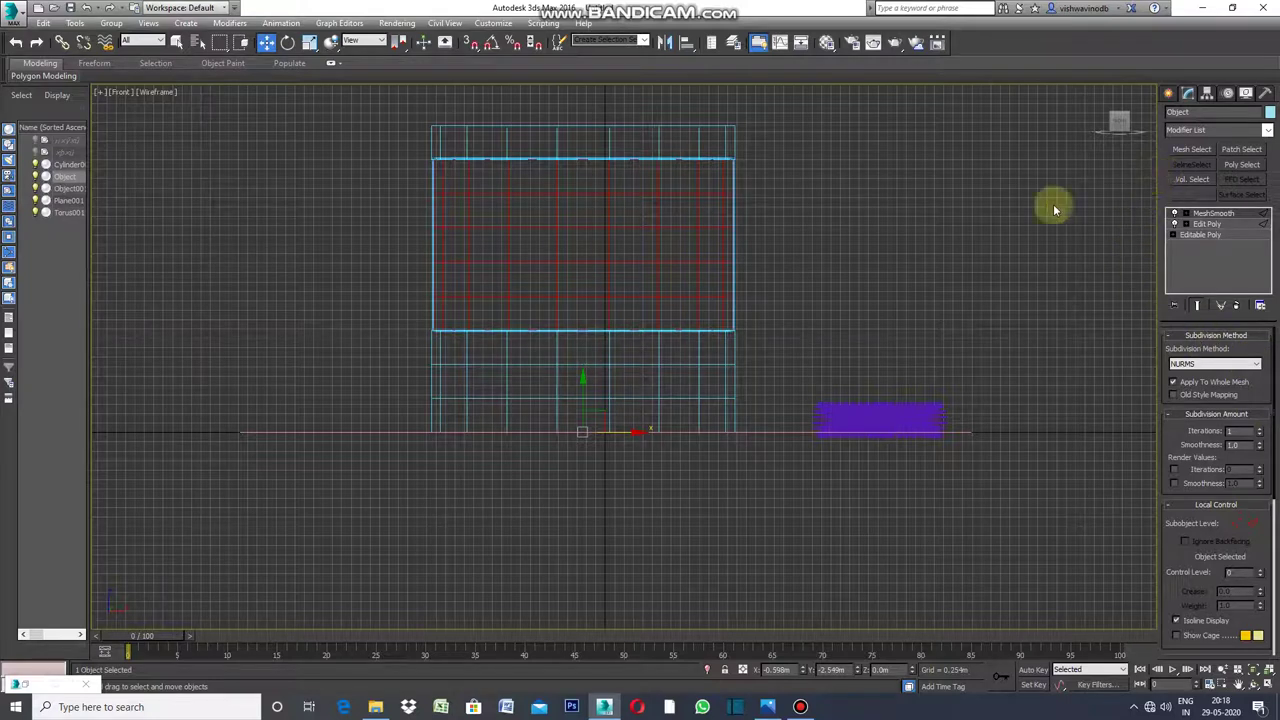
click(837, 243)
drag(748, 175, 419, 311)
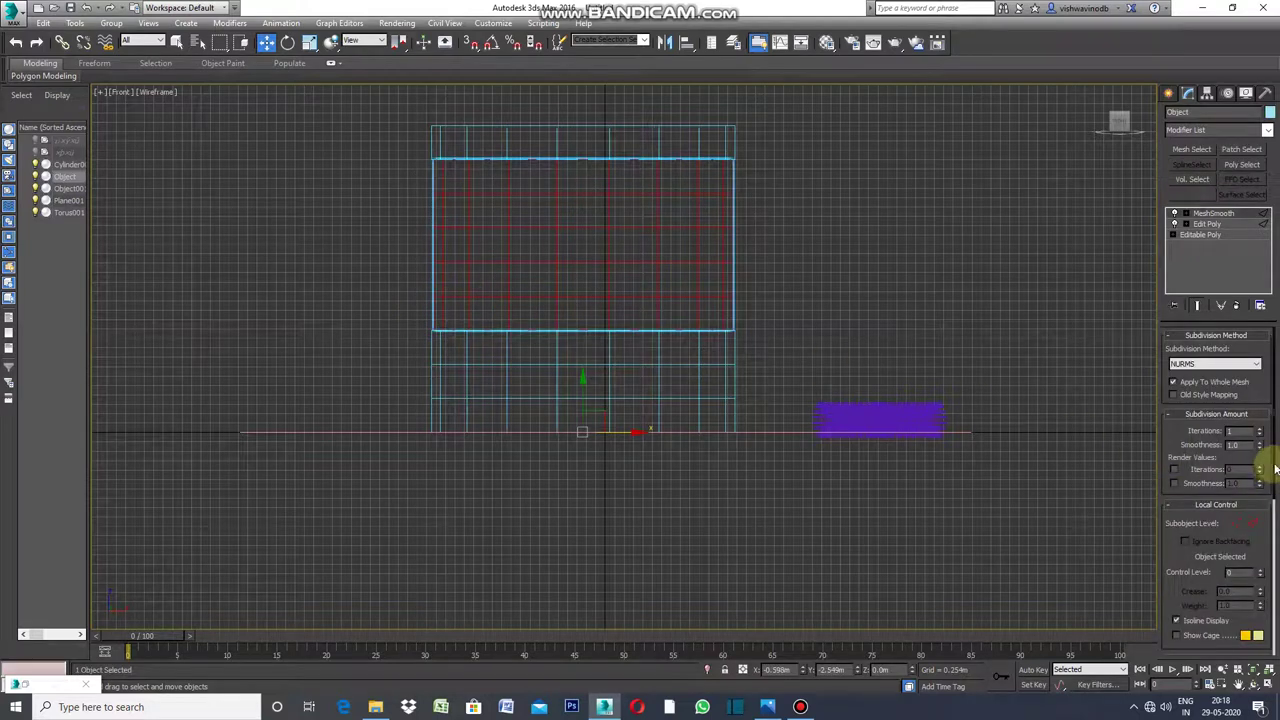
mouse_move(1276, 468)
mouse_down()
mouse_move(1276, 632)
mouse_move(1277, 450)
mouse_up()
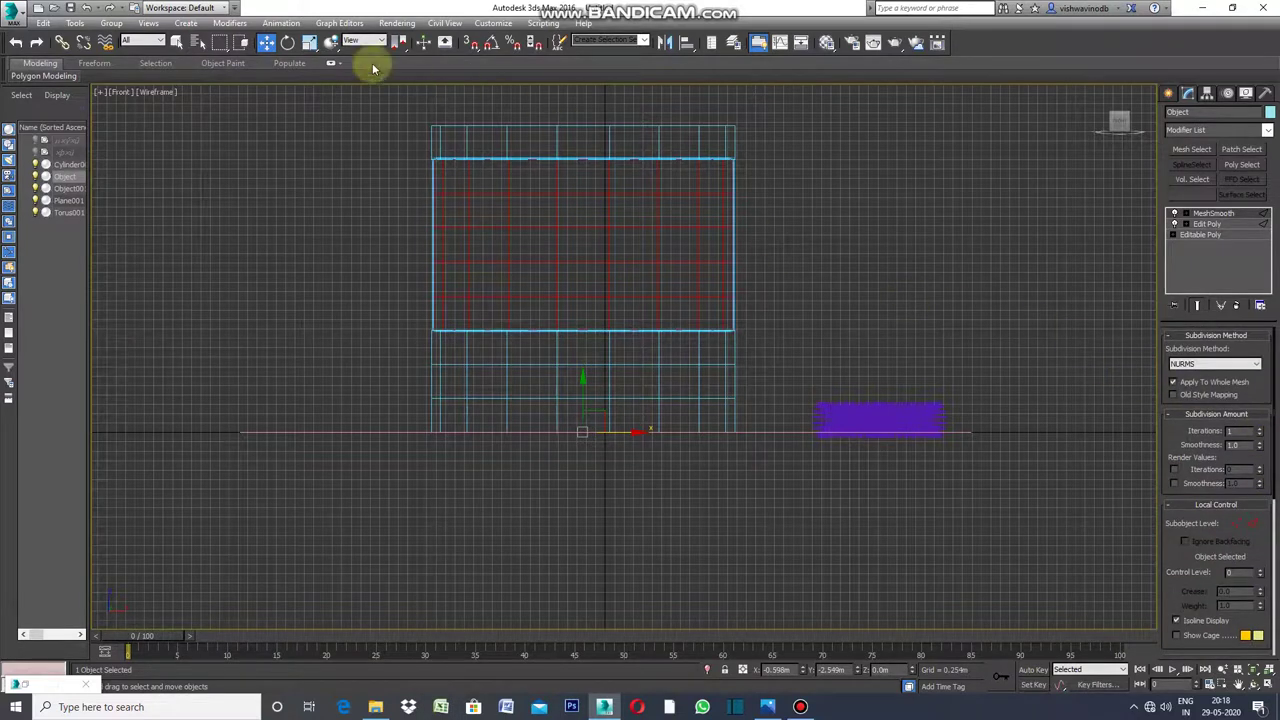
click(236, 24)
mouse_move(251, 73)
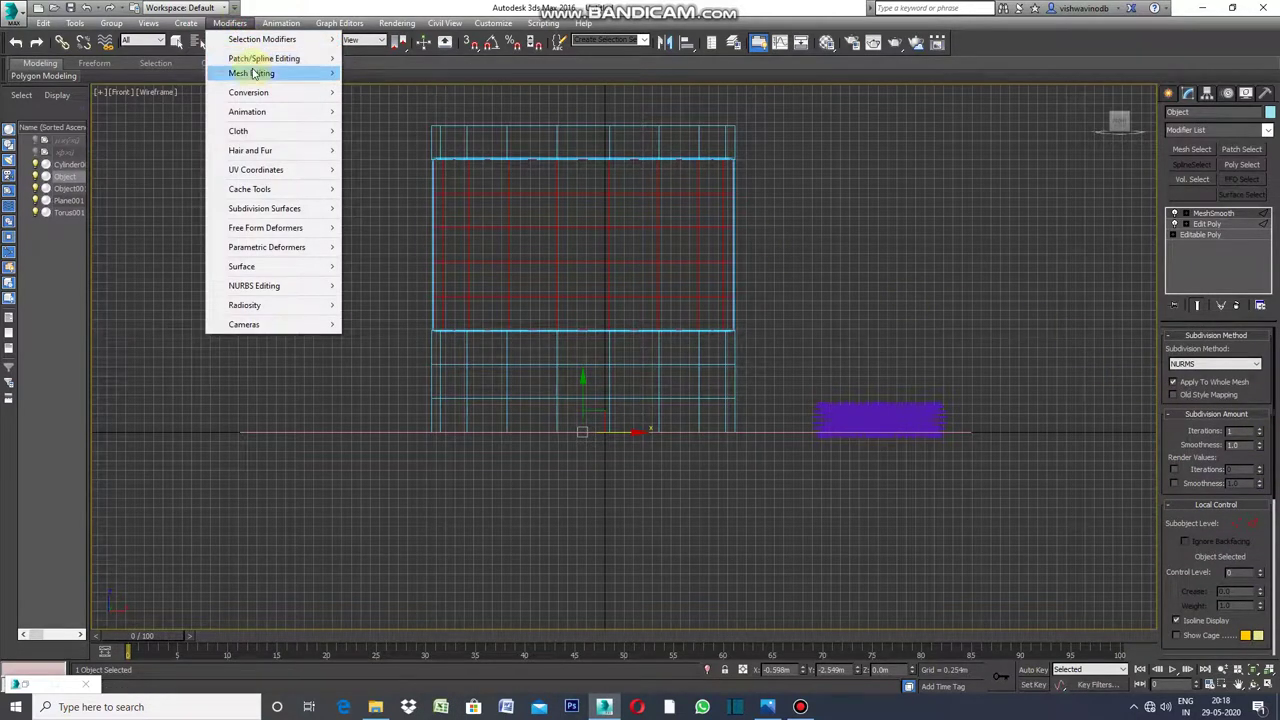
click(375, 147)
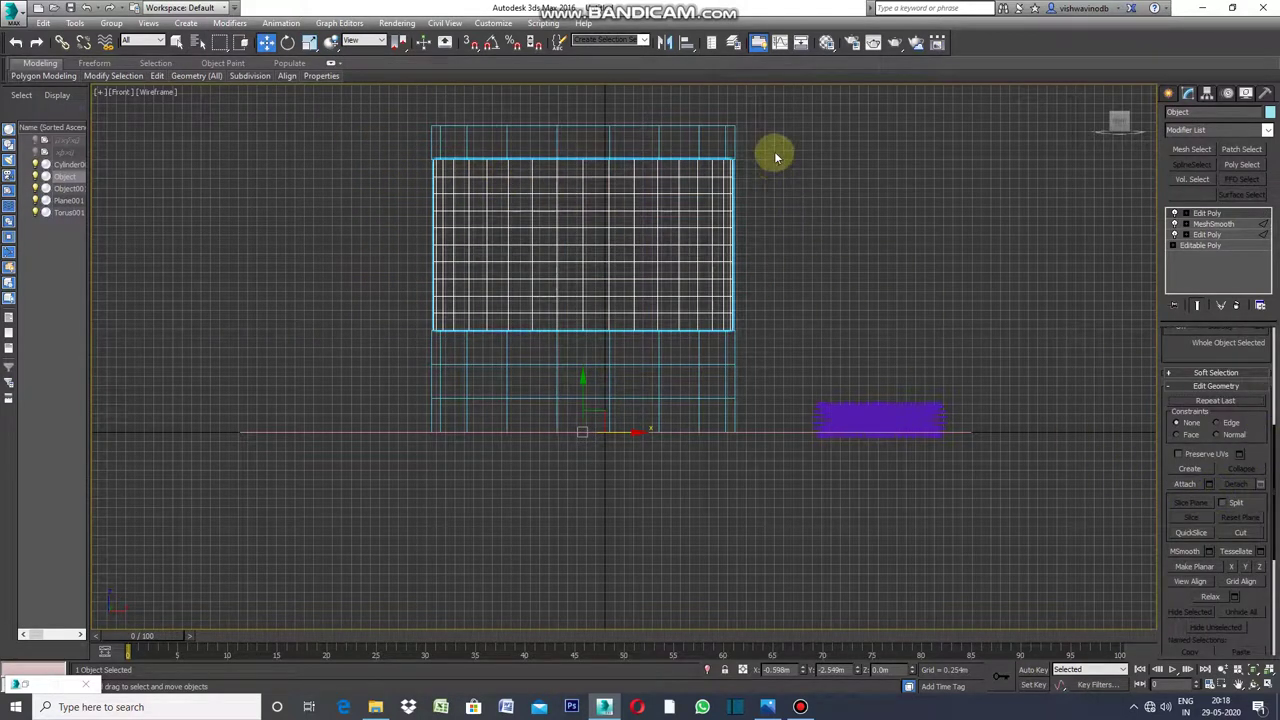
Select only the smoothed middle band object and switch to Edge sub-object mode.
ctrl+drag(414, 343, 515, 347)
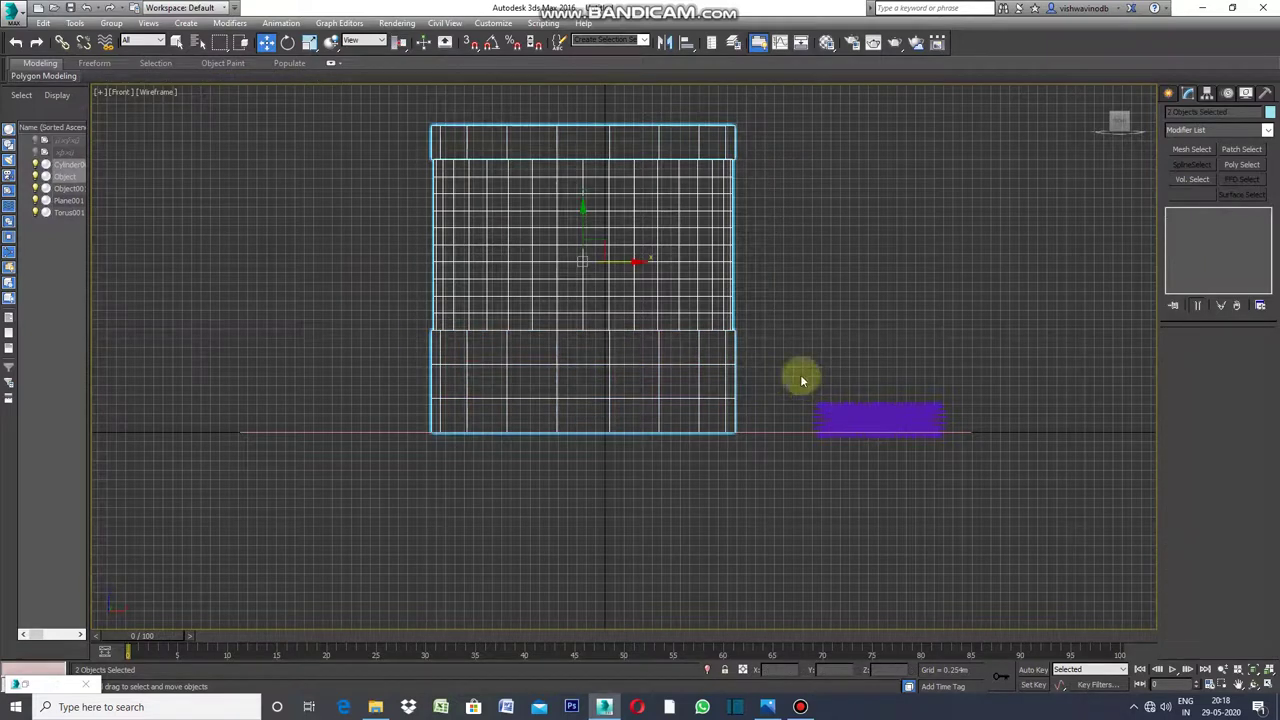
click(758, 304)
drag(770, 175, 588, 262)
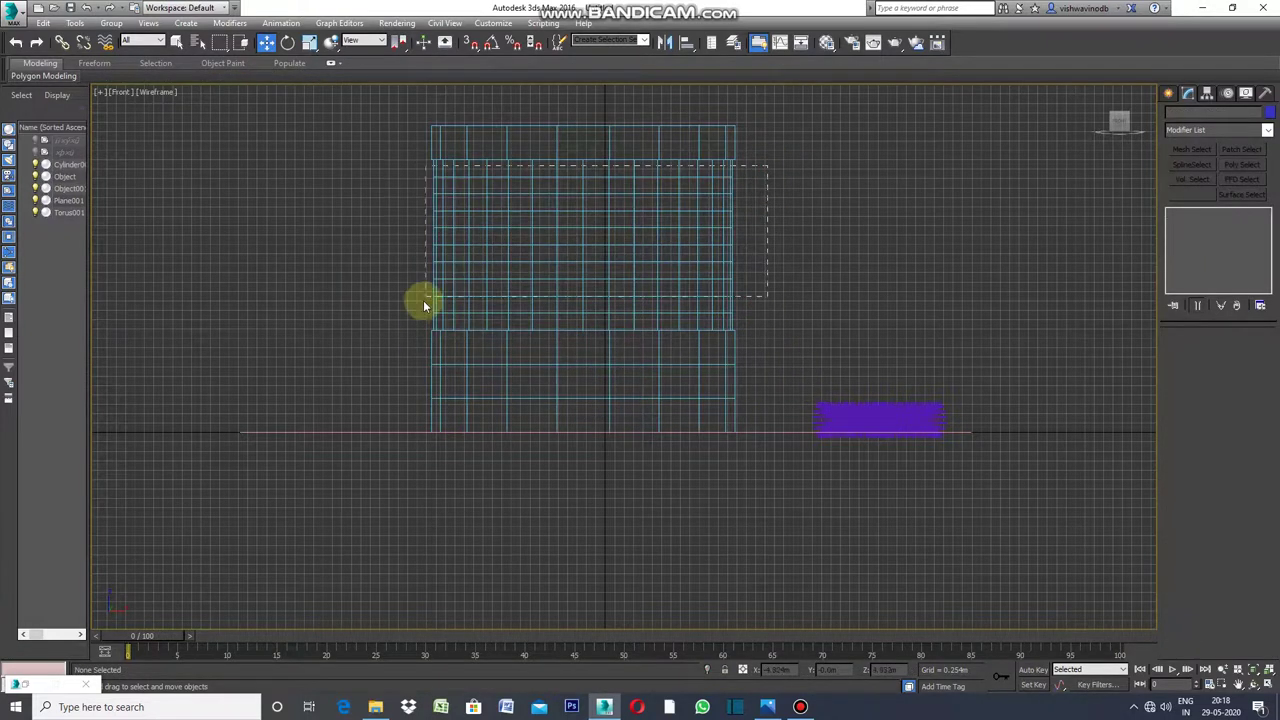
drag(423, 300, 416, 316)
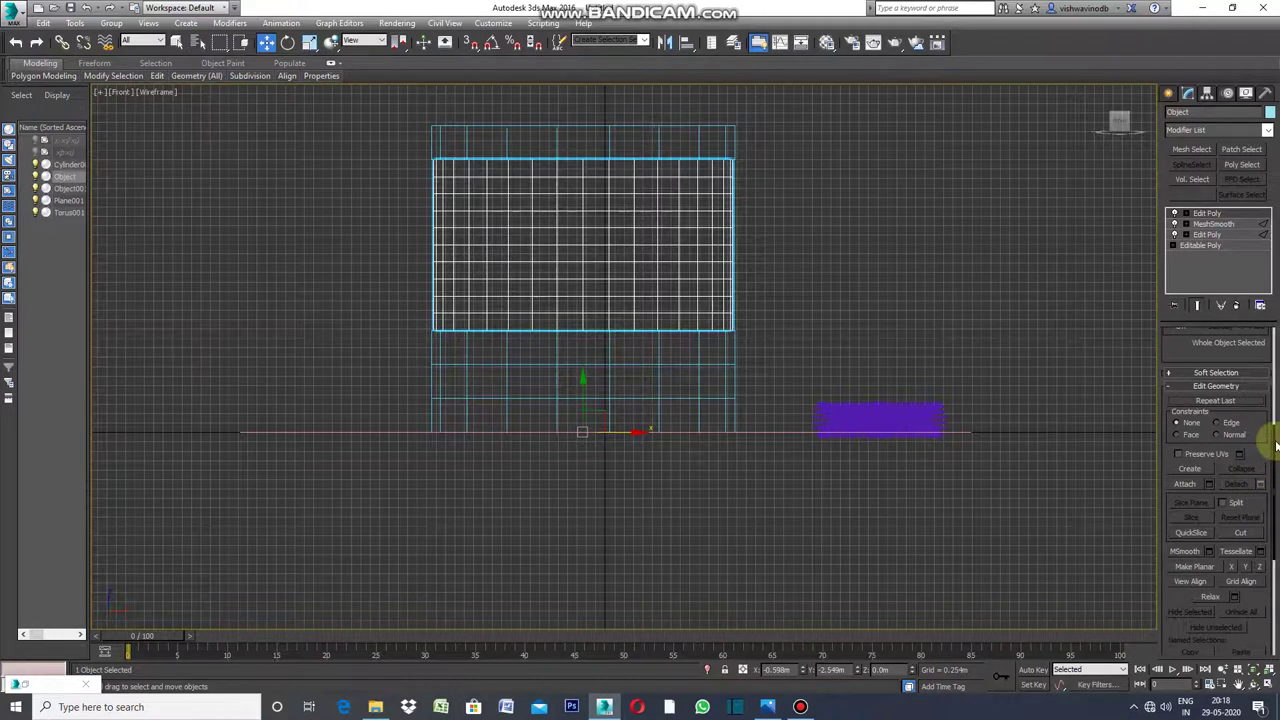
scroll(1270, 428, up, 3)
scroll(1266, 420, up, 3)
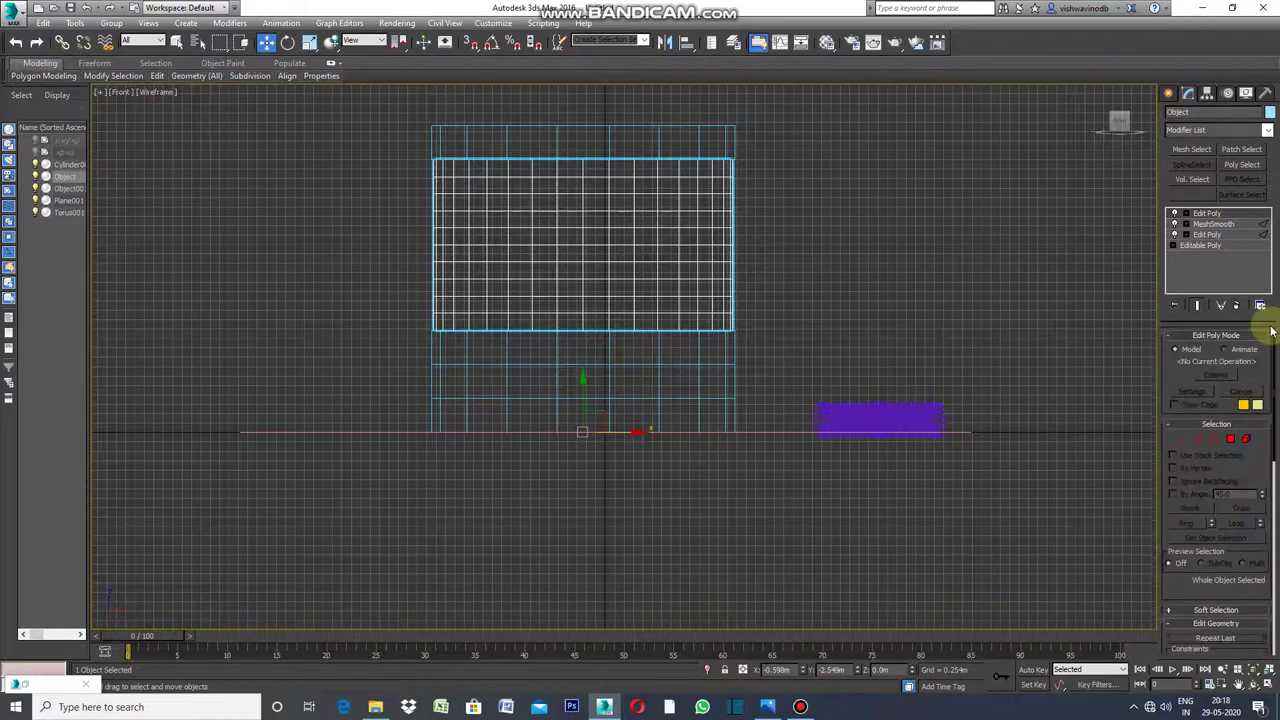
click(1200, 441)
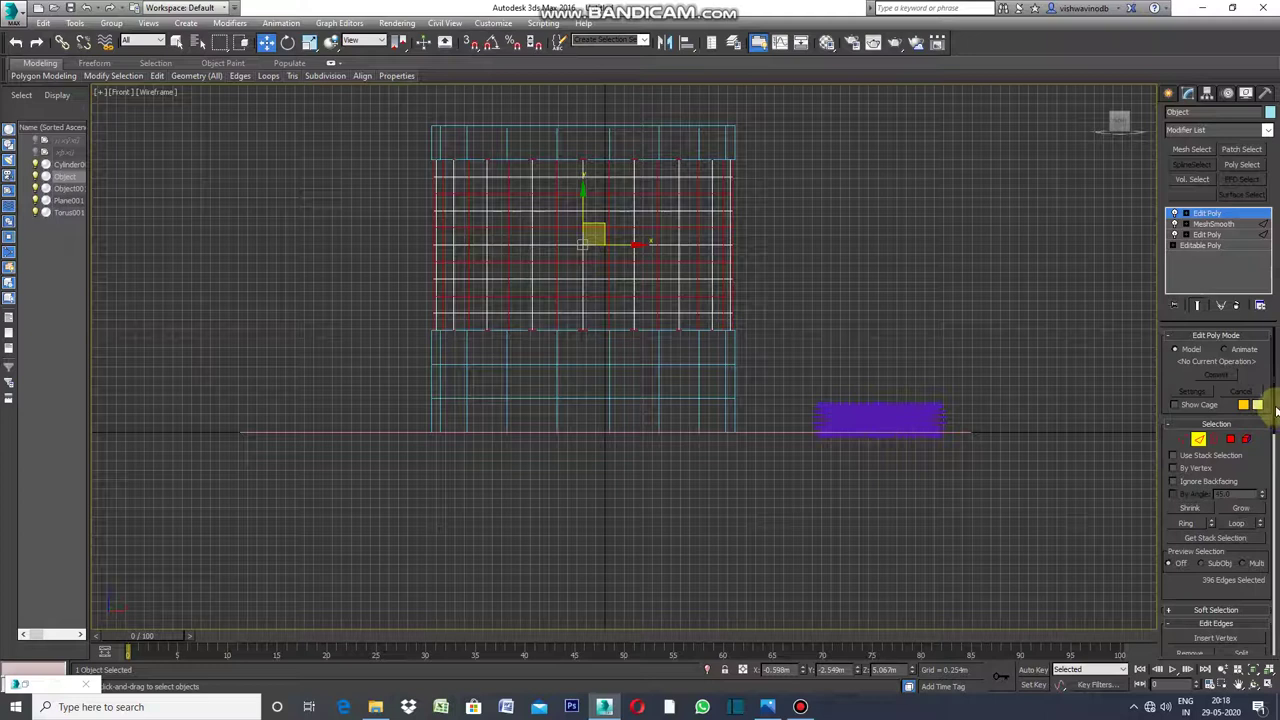
Connect the band's selected edges with new edges.
mouse_move(1274, 405)
mouse_down()
mouse_move(1278, 466)
mouse_move(1273, 371)
mouse_up()
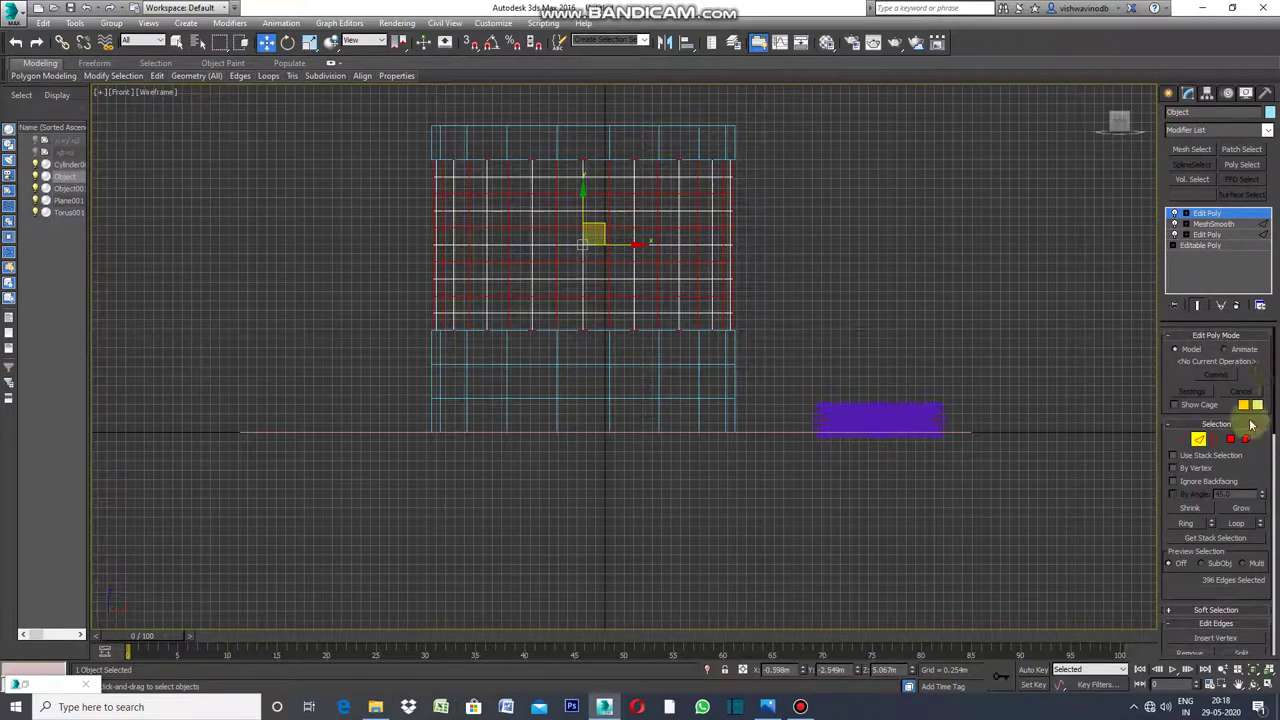
mouse_move(1275, 425)
mouse_down()
mouse_move(1270, 560)
mouse_move(1271, 518)
mouse_up()
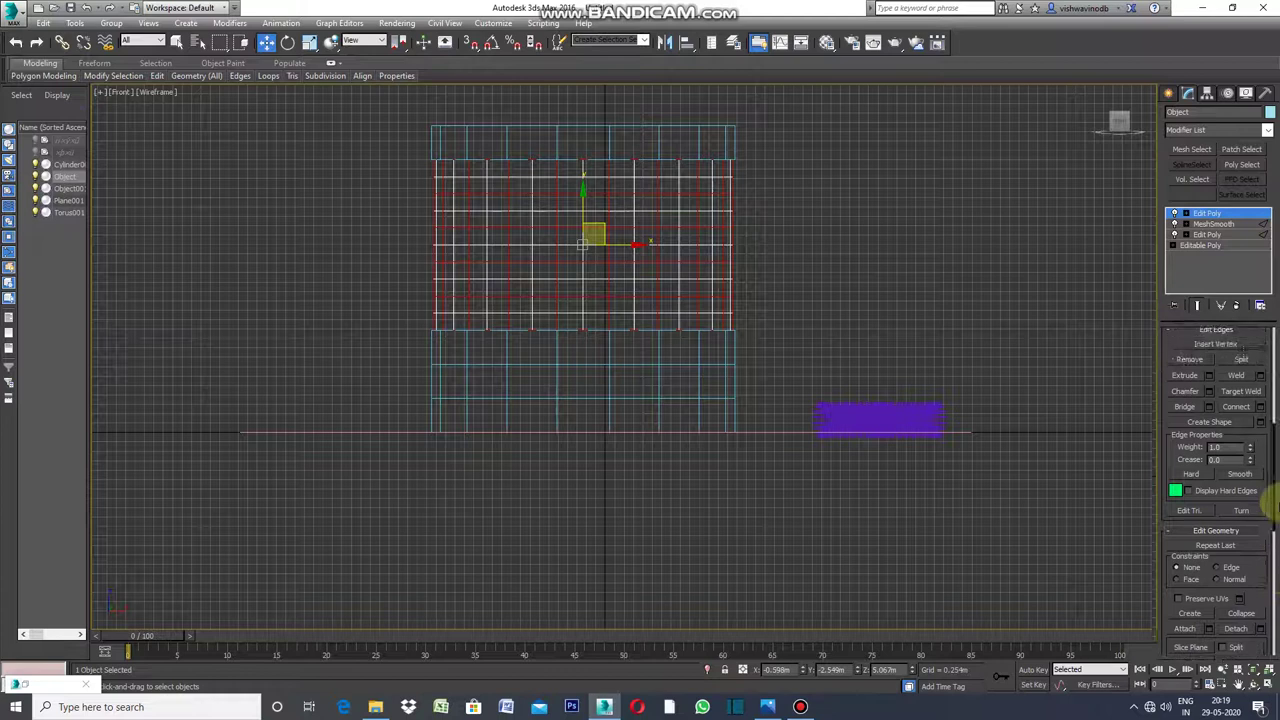
click(1241, 410)
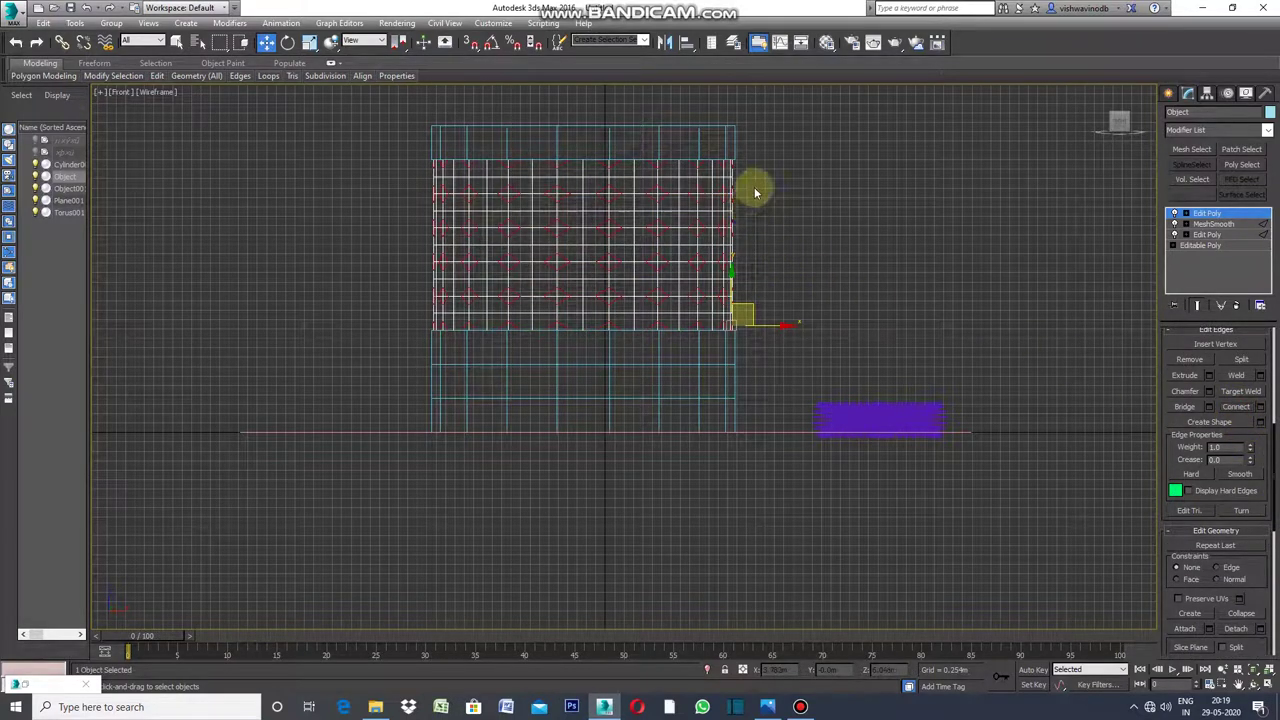
Select the edges across the middle band and chamfer them into diamond shapes.
mouse_move(750, 165)
mouse_down()
mouse_move(741, 225)
mouse_move(426, 330)
mouse_up()
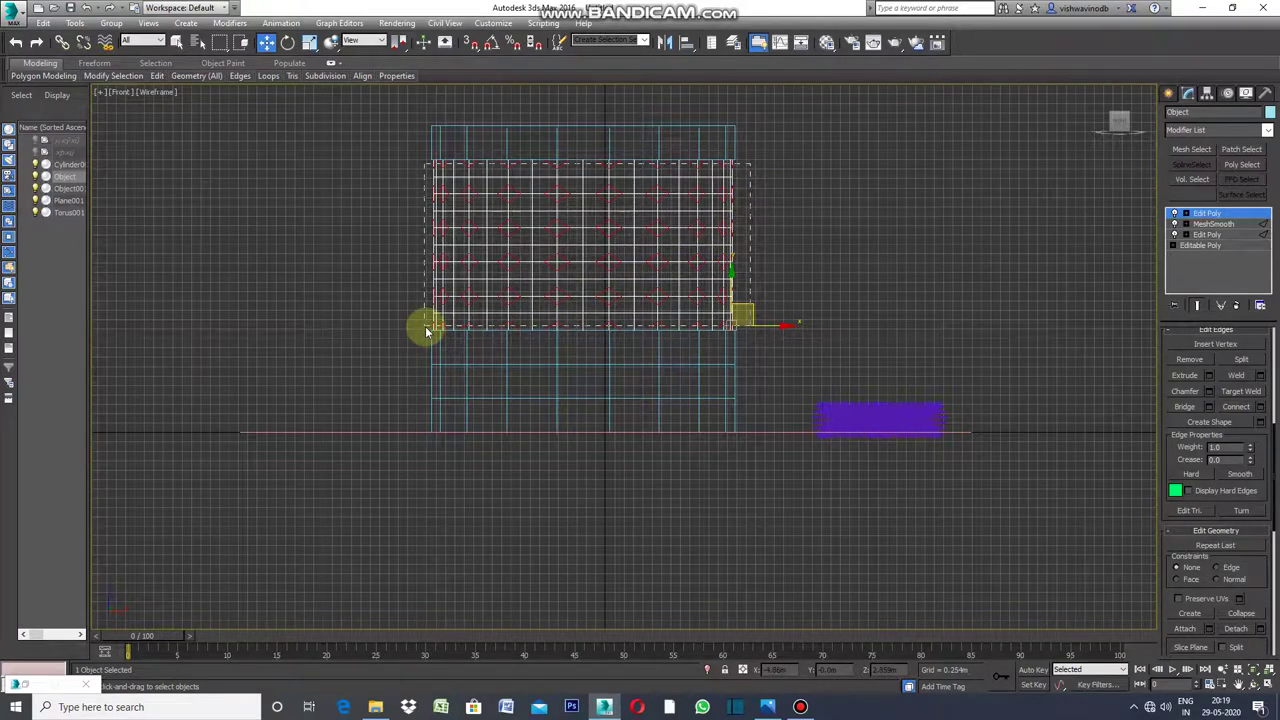
drag(426, 331, 426, 332)
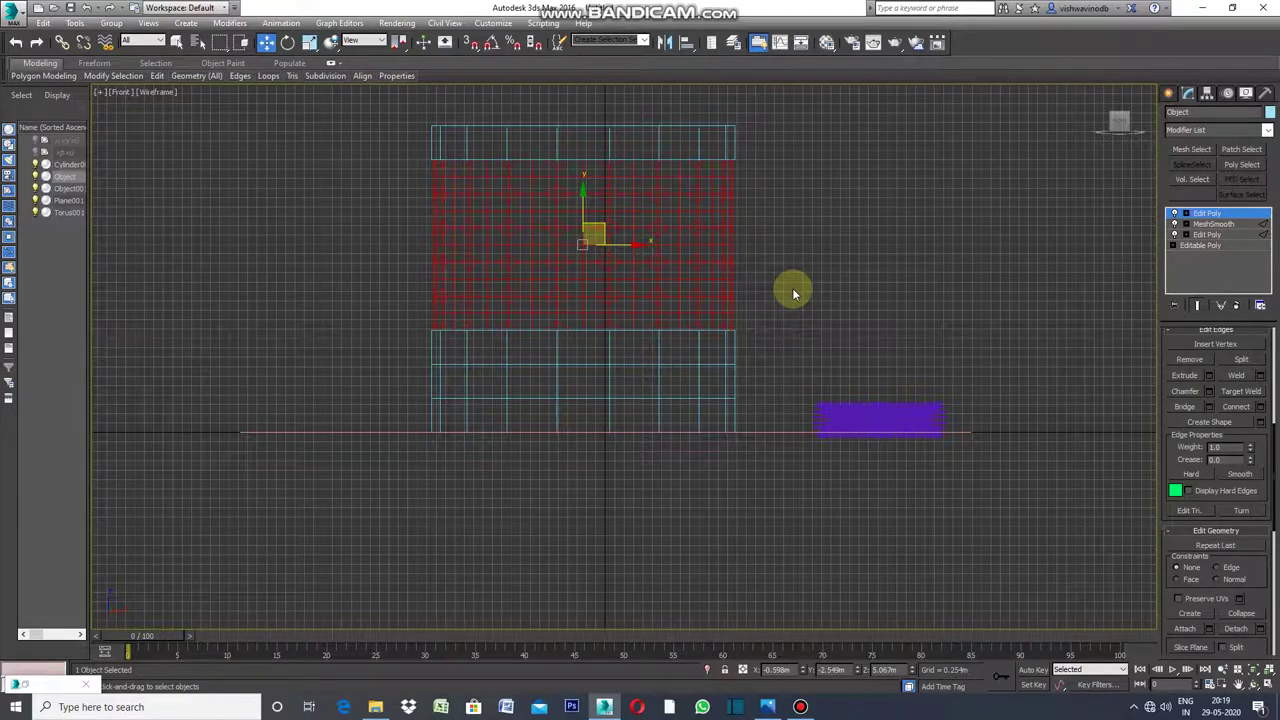
key(ctrl+shift+c)
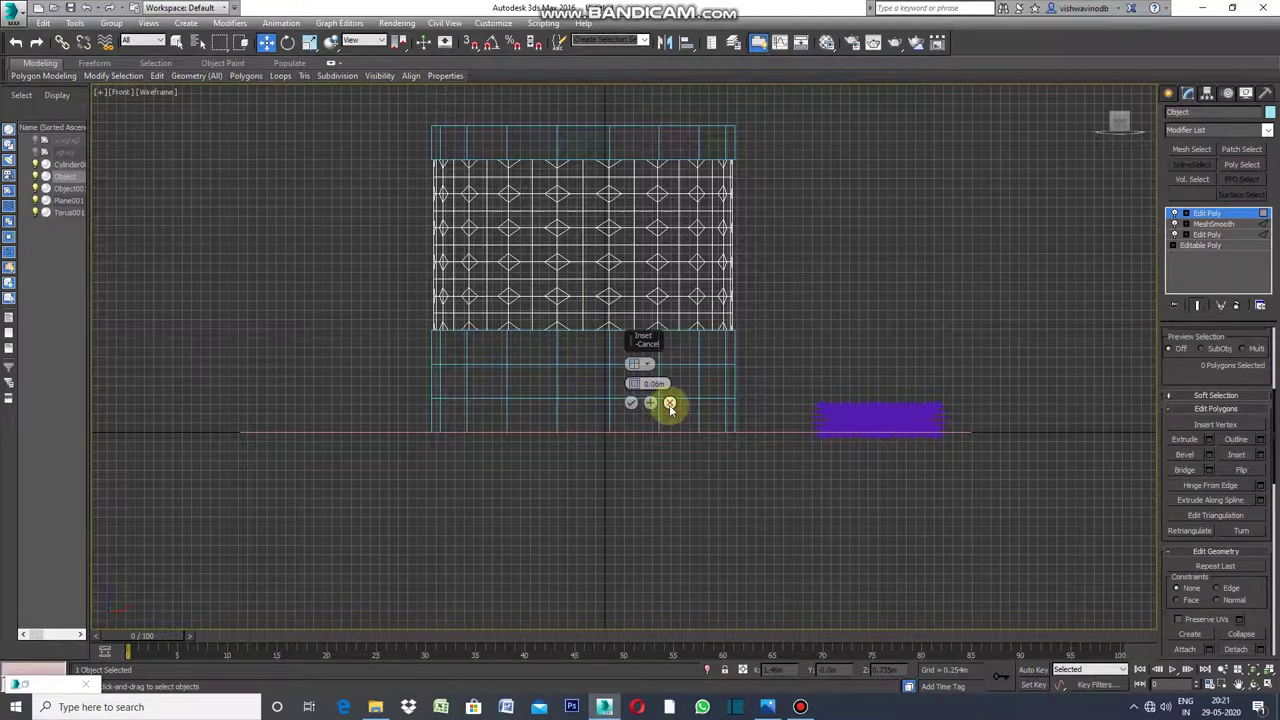
Cancel the pending inset, select all 720 band polygons, and preview a 0.06m inset on them.
click(669, 405)
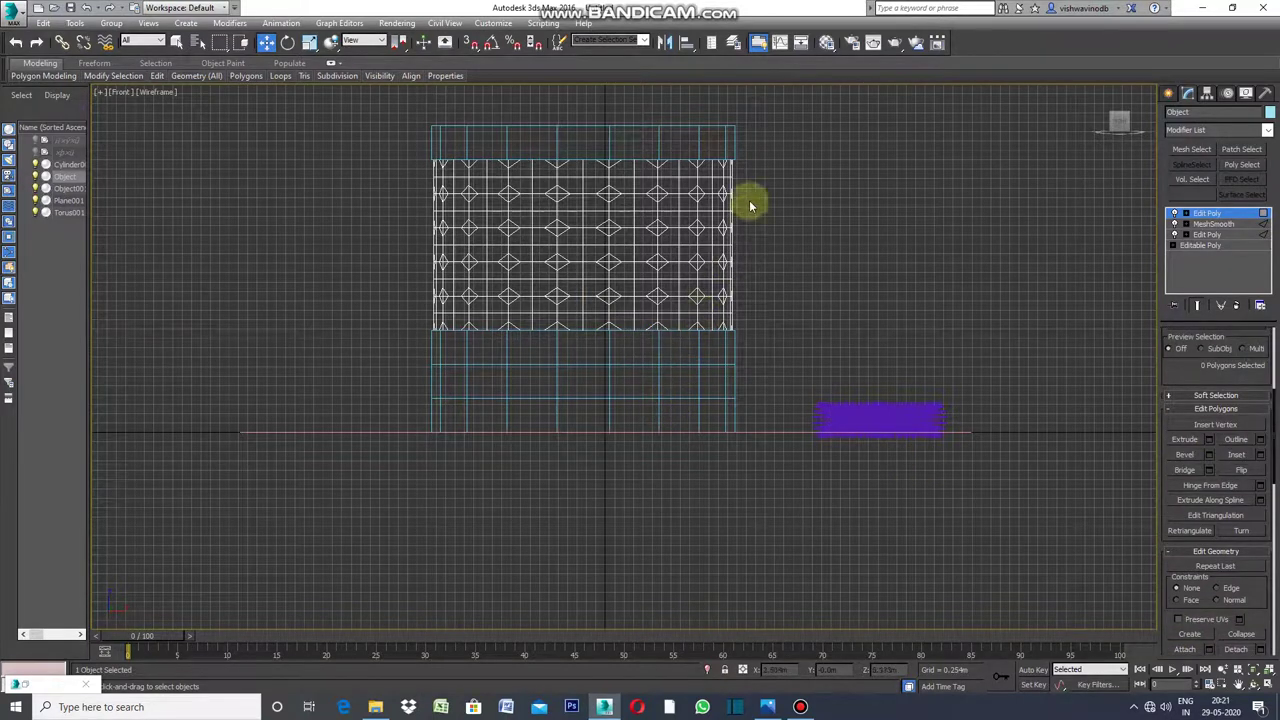
drag(745, 160, 403, 335)
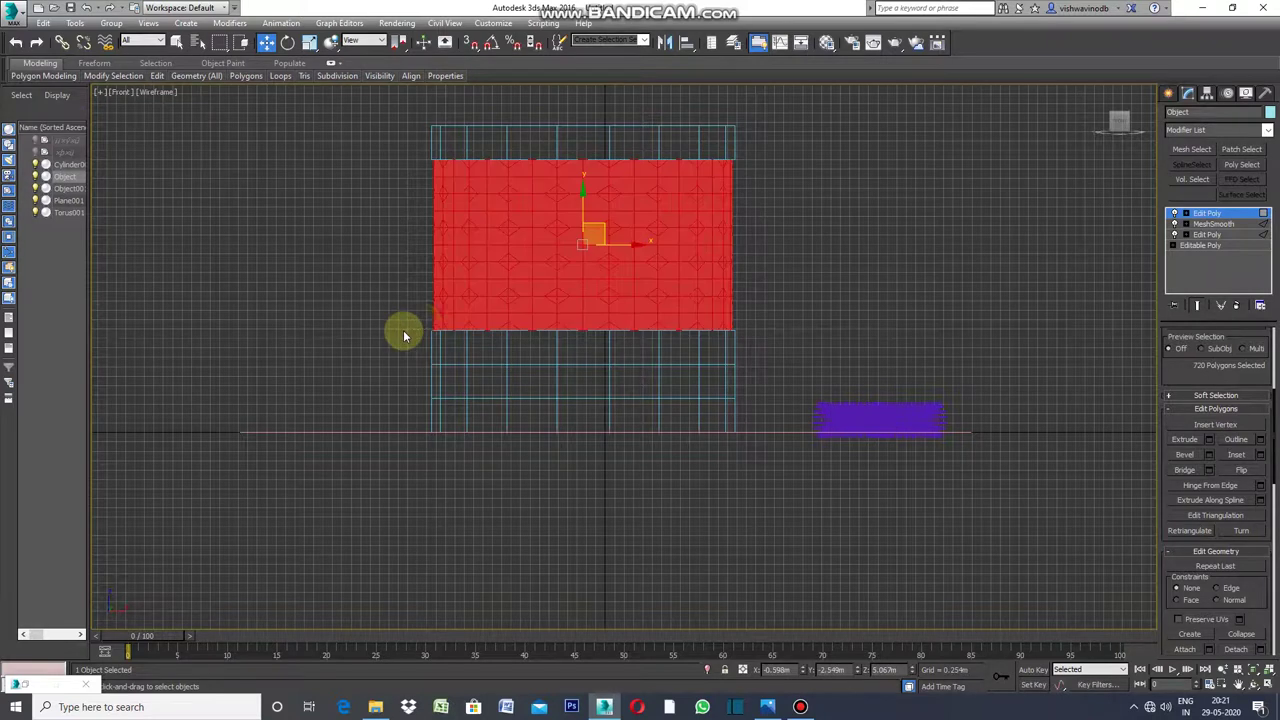
click(1200, 516)
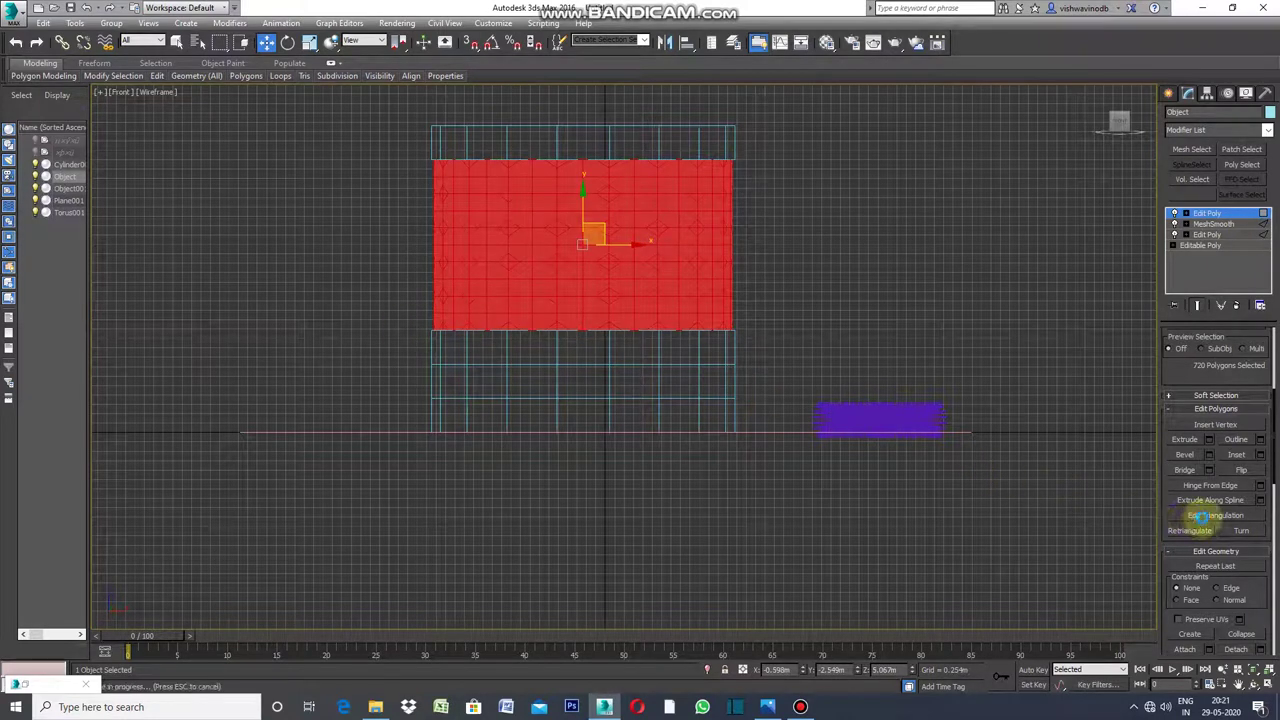
click(1261, 456)
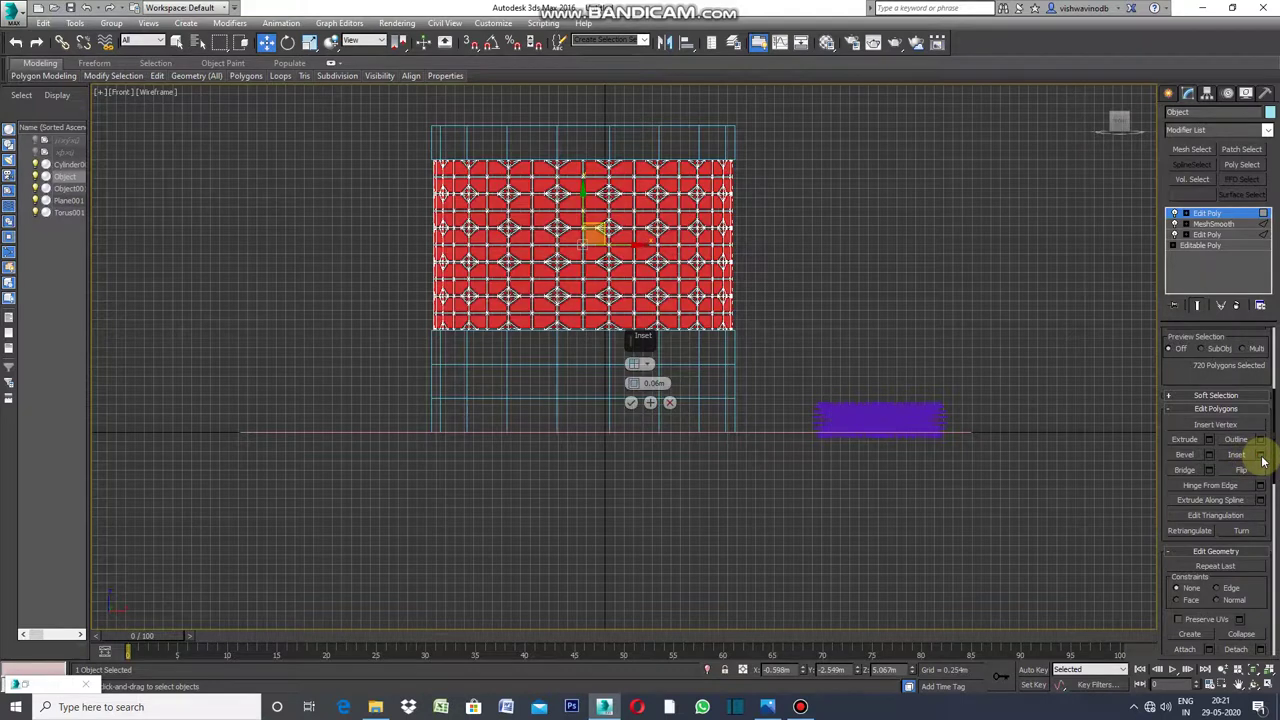
scroll(656, 228, up, 2)
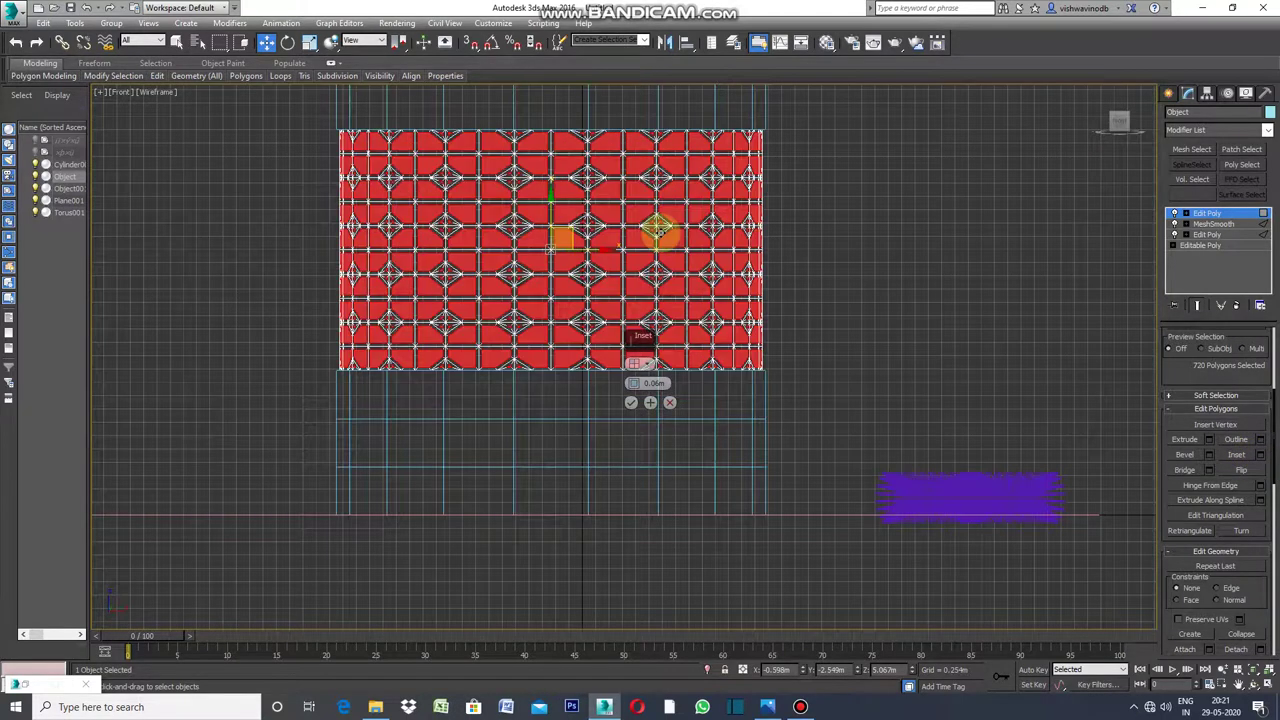
scroll(672, 230, up, 2)
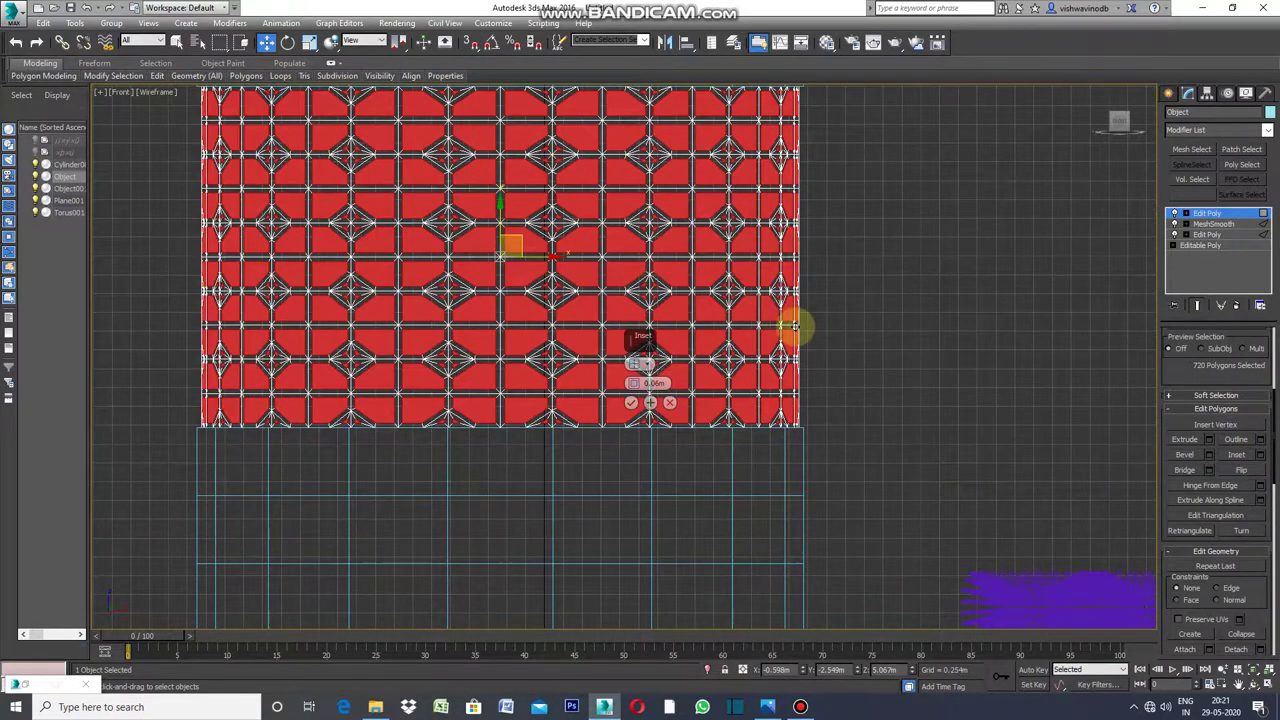
scroll(657, 294, up, 3)
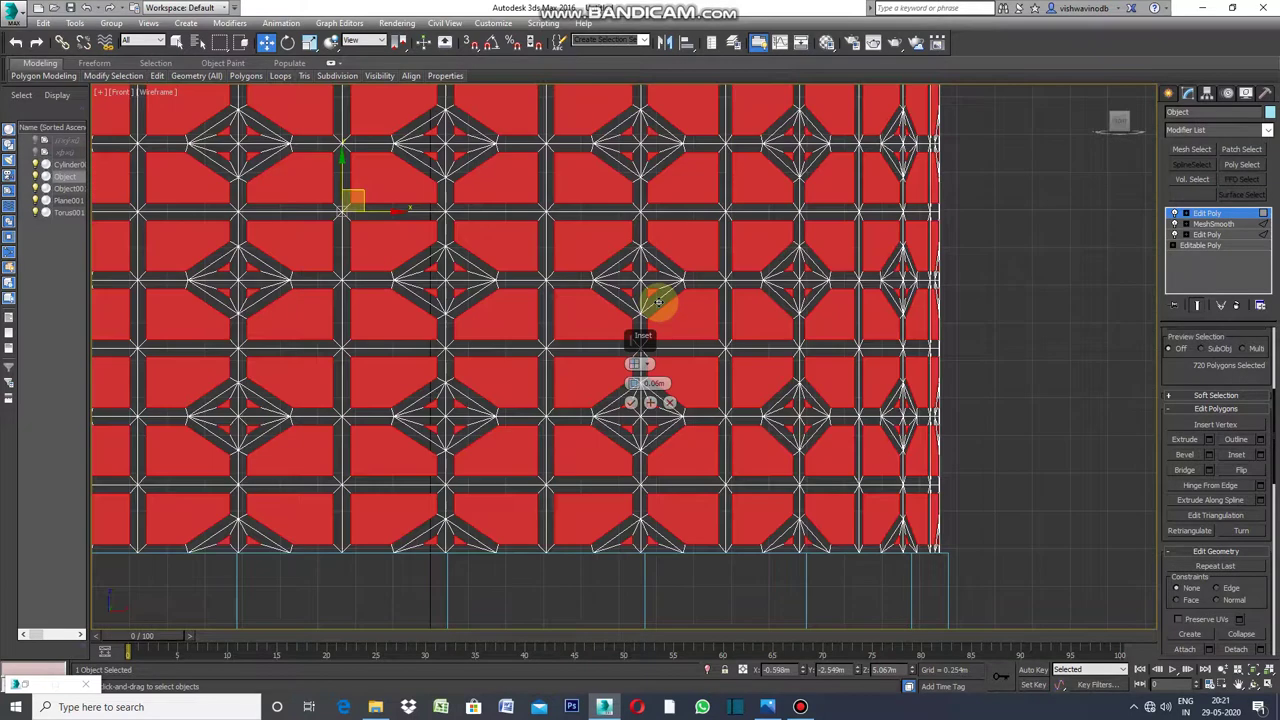
scroll(699, 316, down, 2)
scroll(705, 316, down, 3)
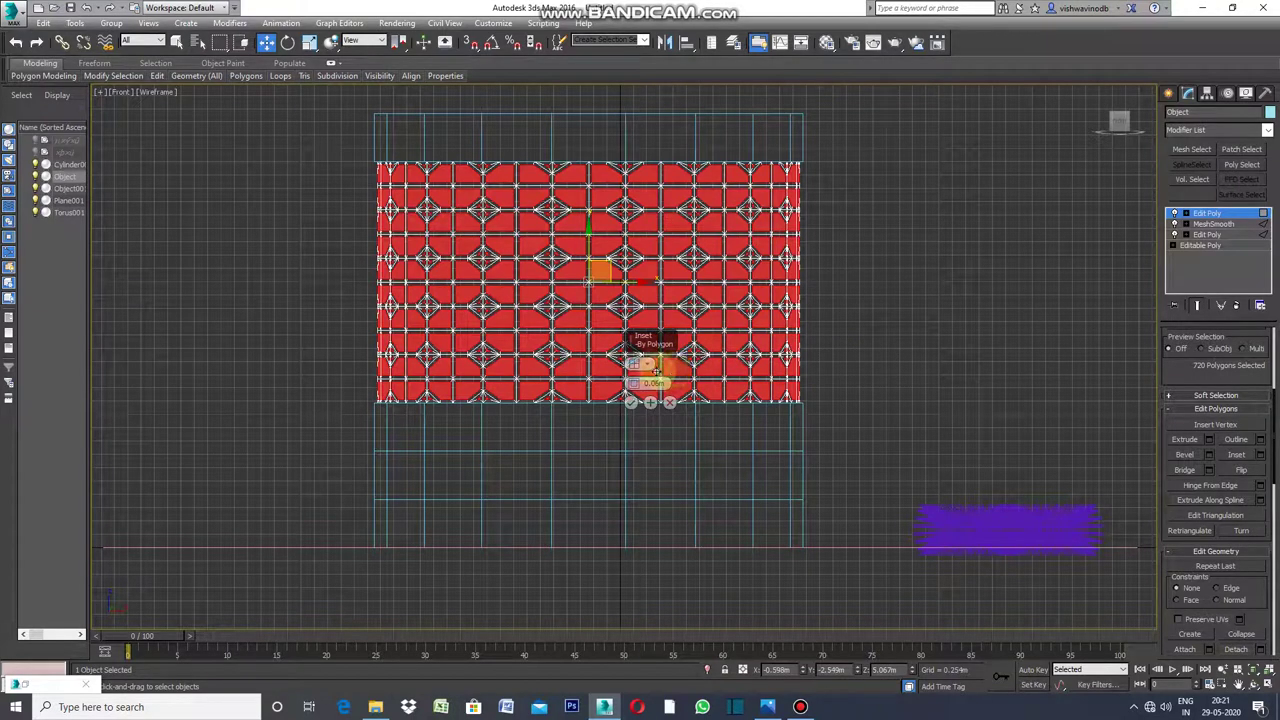
Inset every band polygon individually with the By Polygon option, applying the new amount.
click(648, 368)
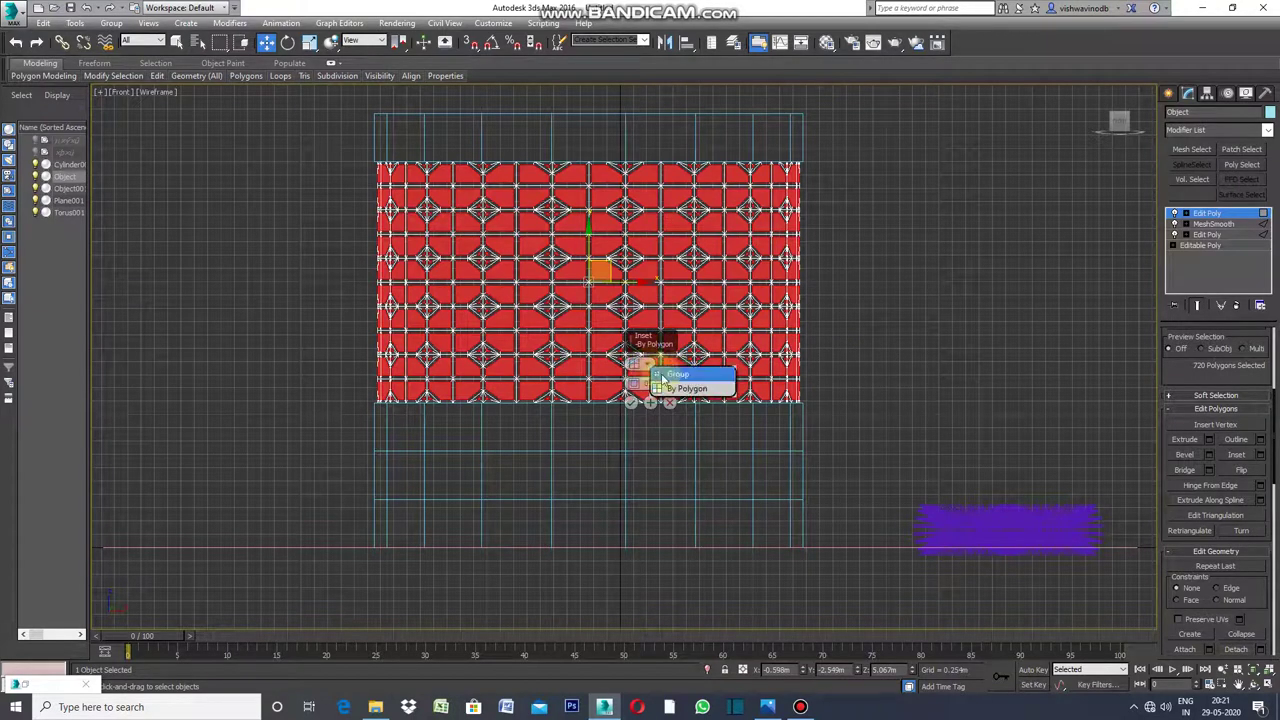
click(690, 389)
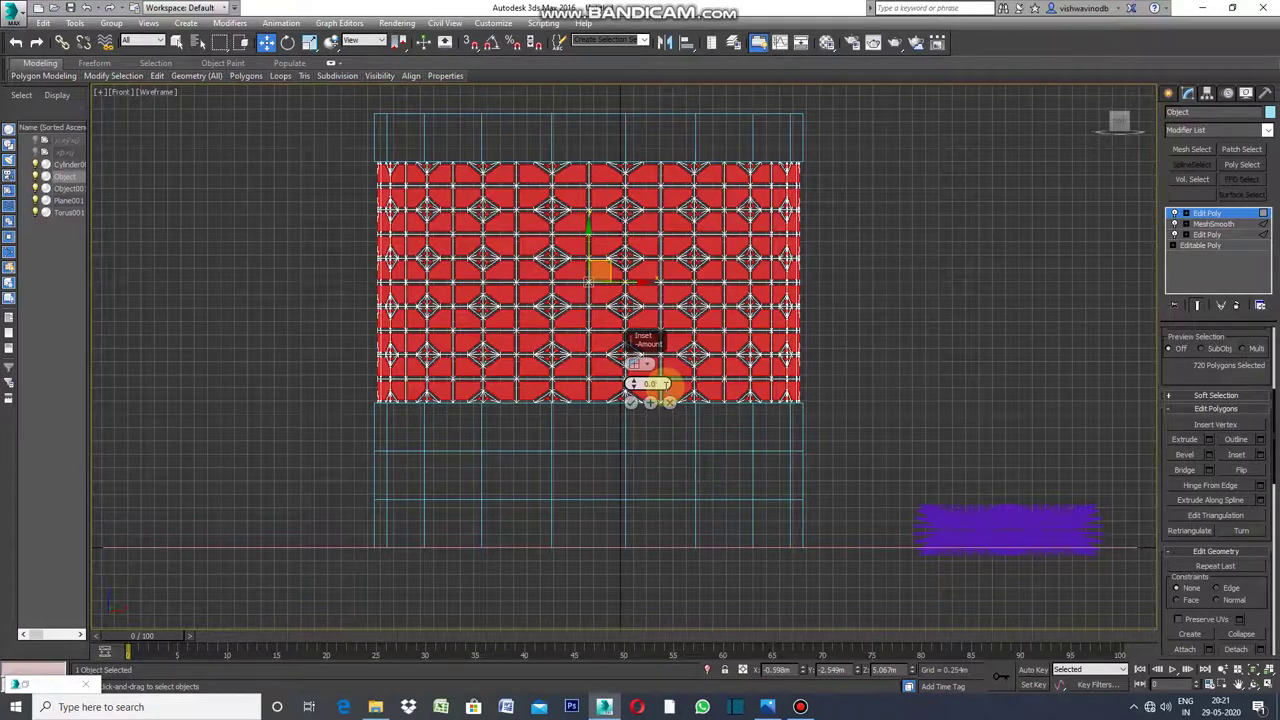
text(6)
key(Return)
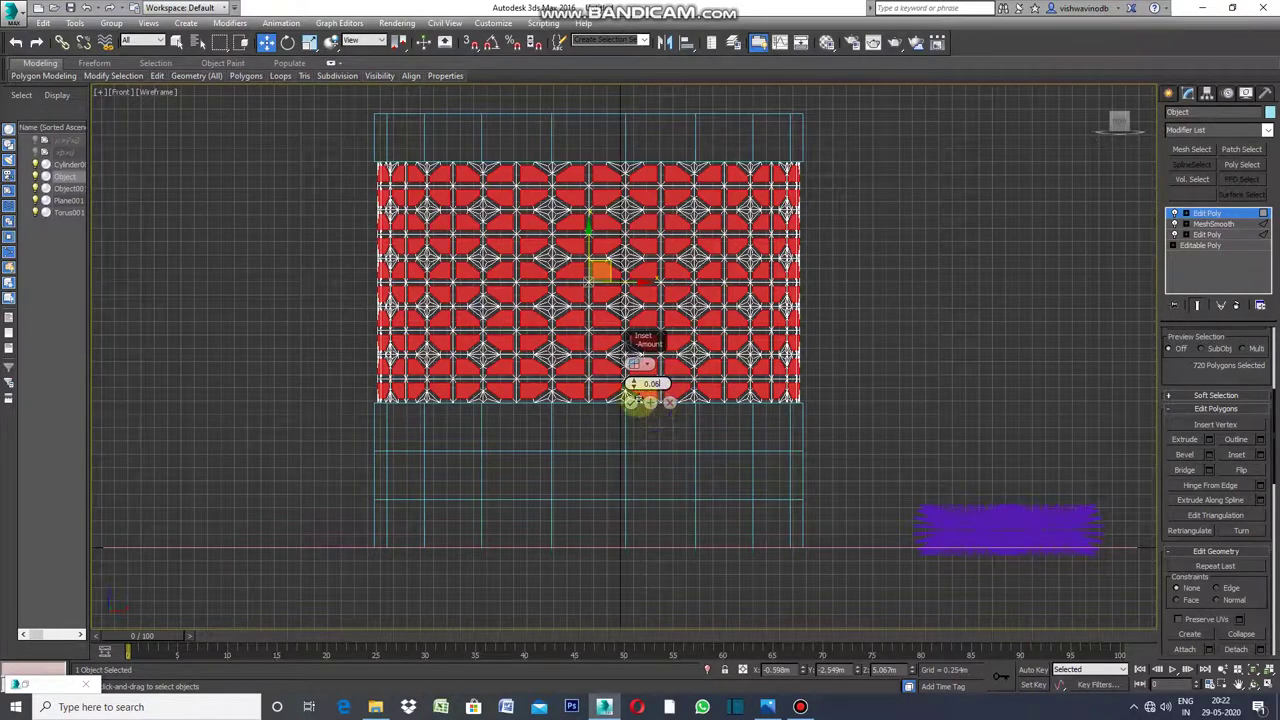
click(631, 403)
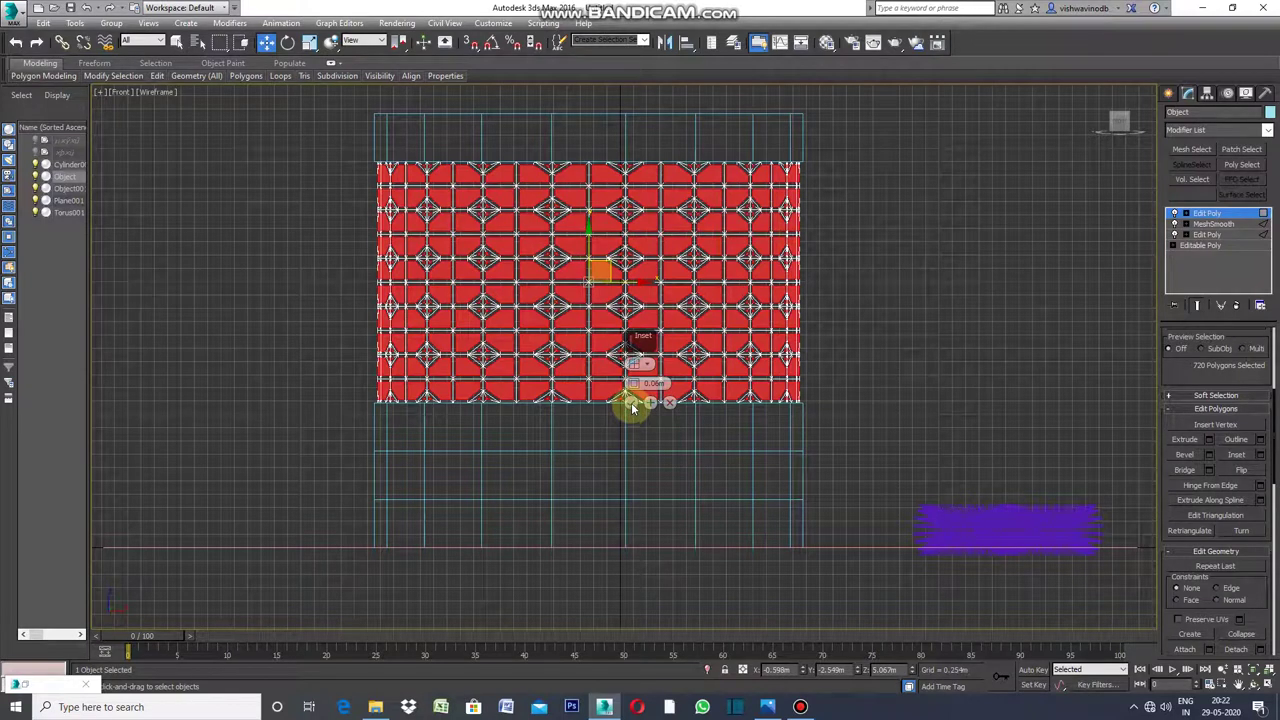
click(631, 403)
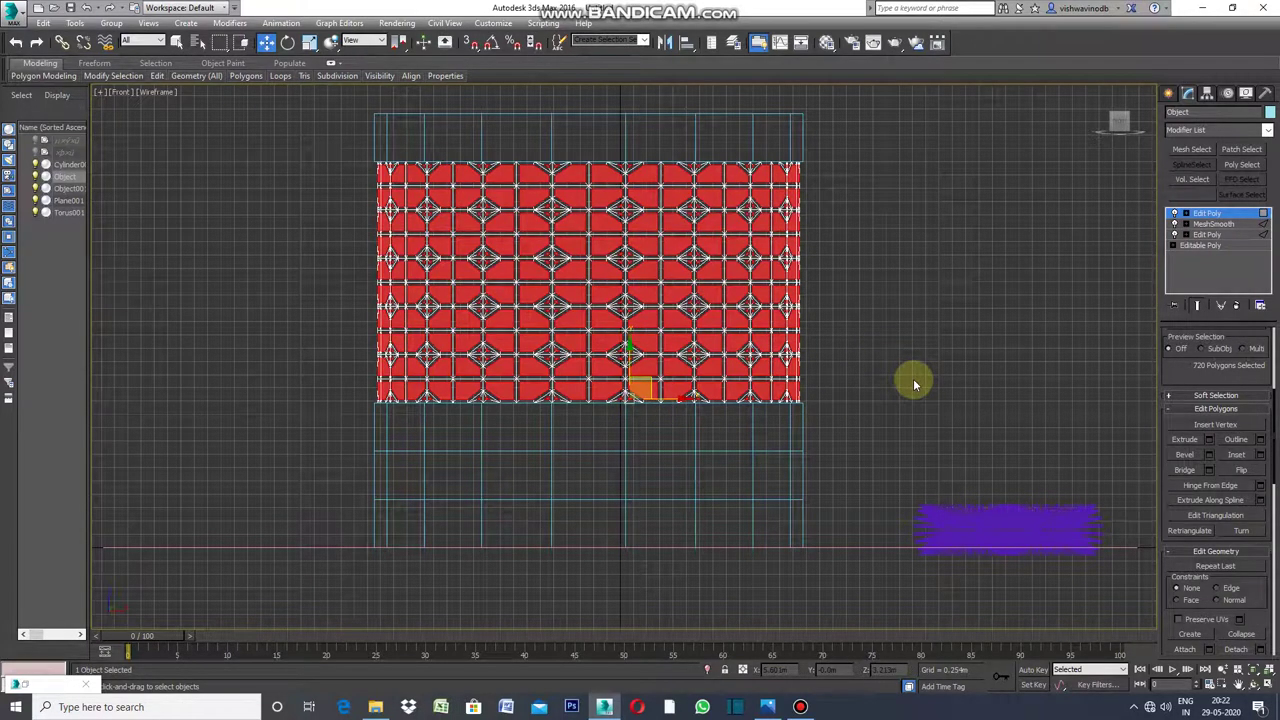
Invert the selection to the surrounding lattice polygons, then clear it and restore four viewports.
key(ctrl+i)
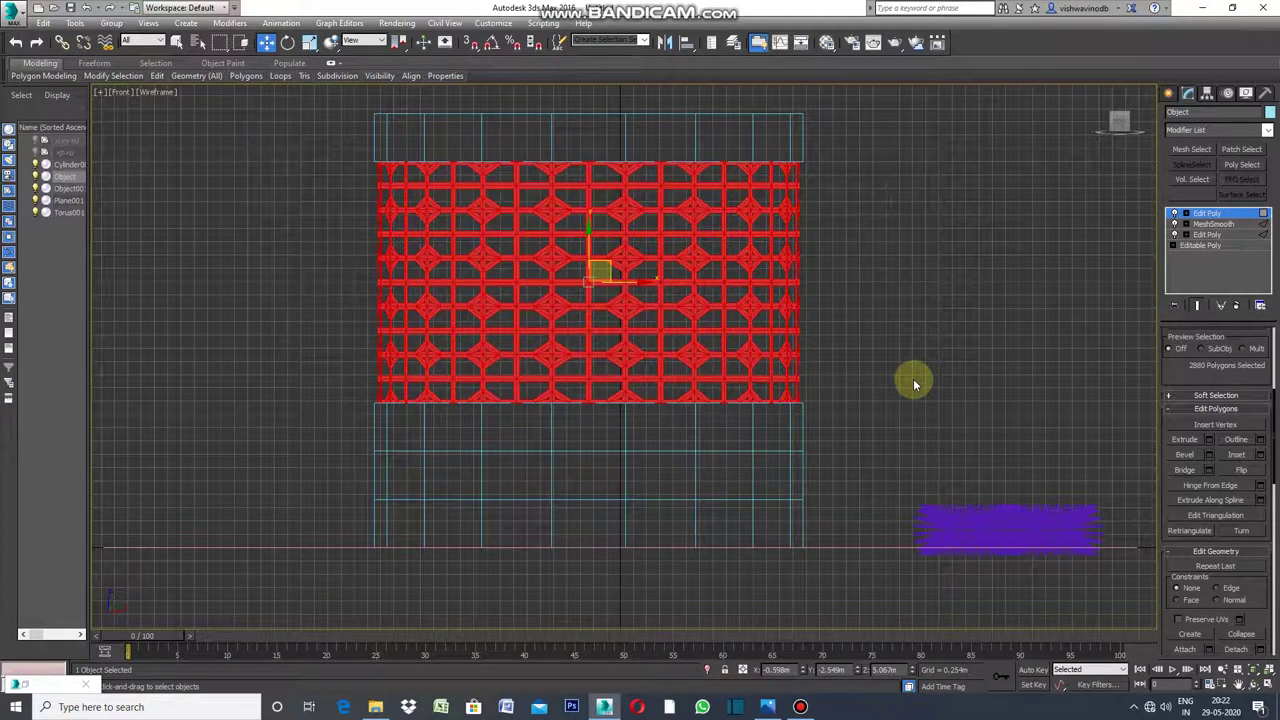
key(ctrl+d)
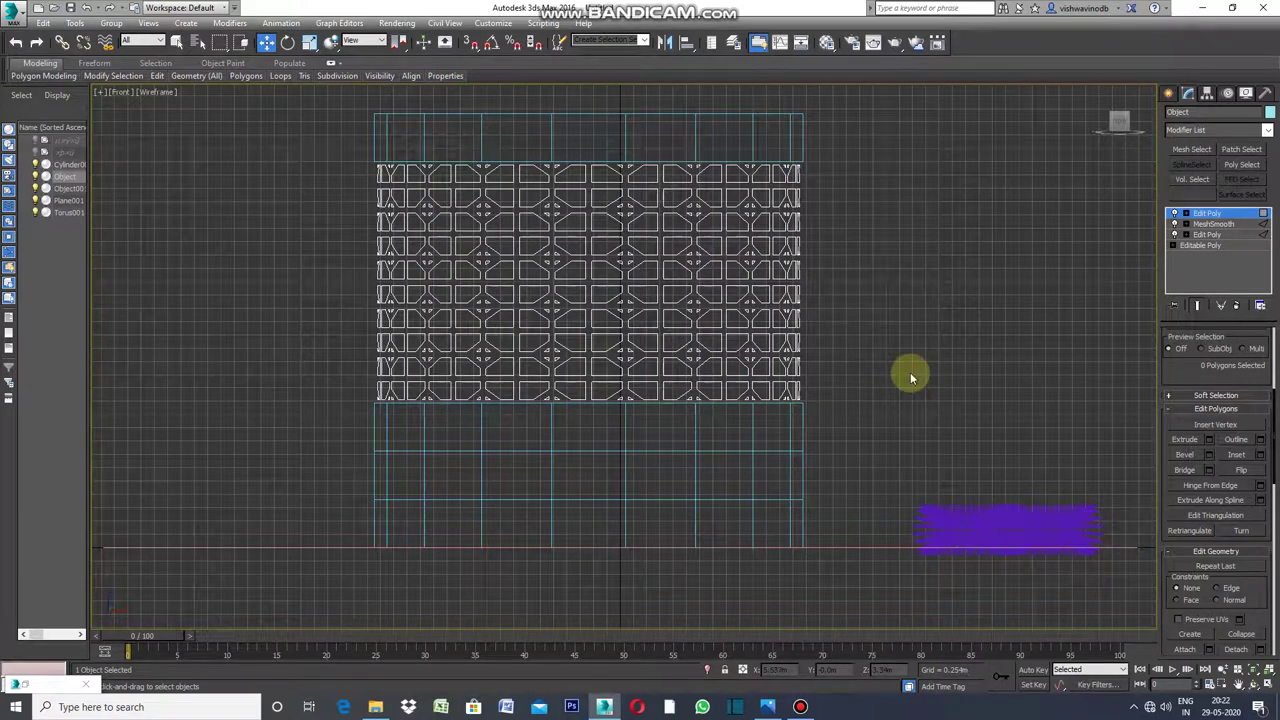
click(100, 95)
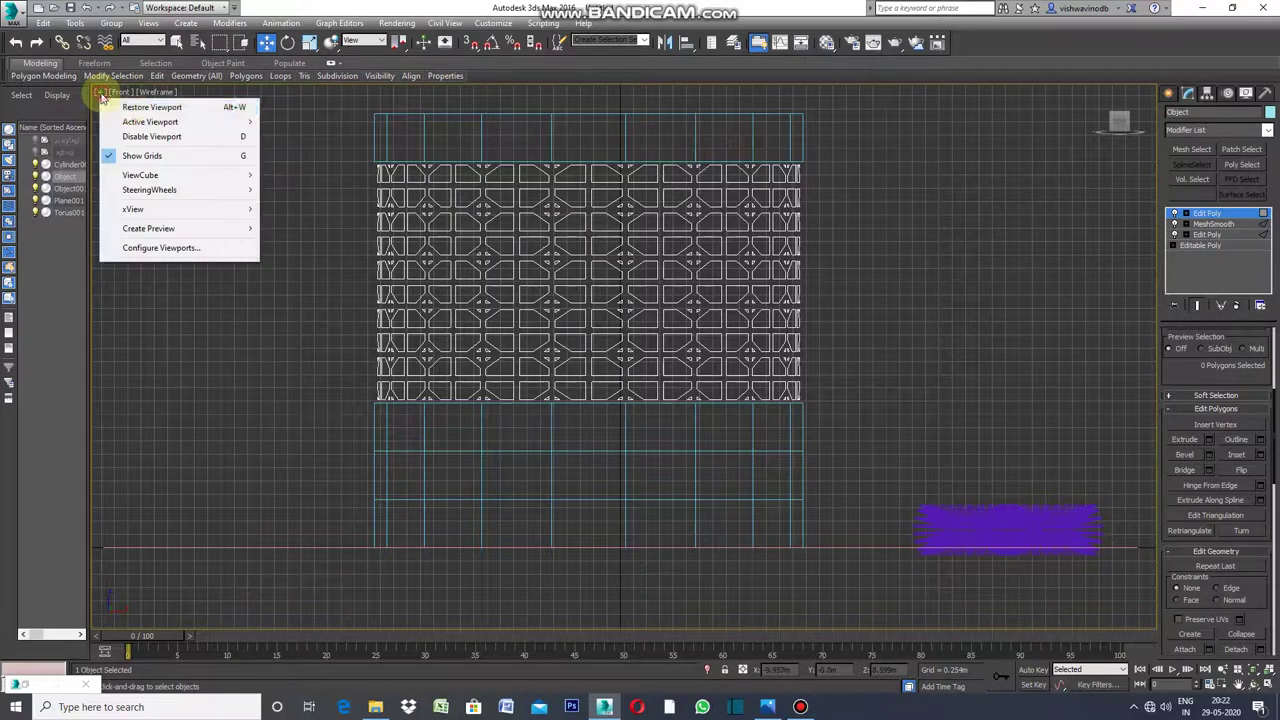
click(130, 108)
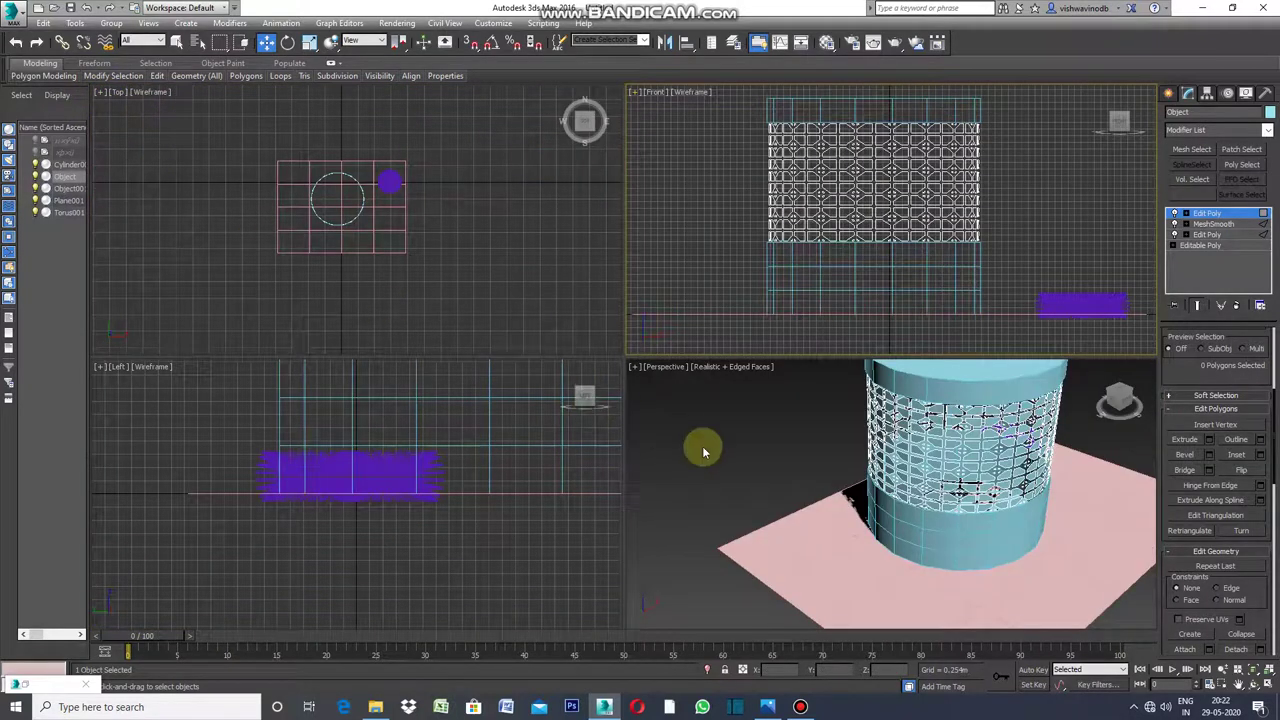
click(634, 367)
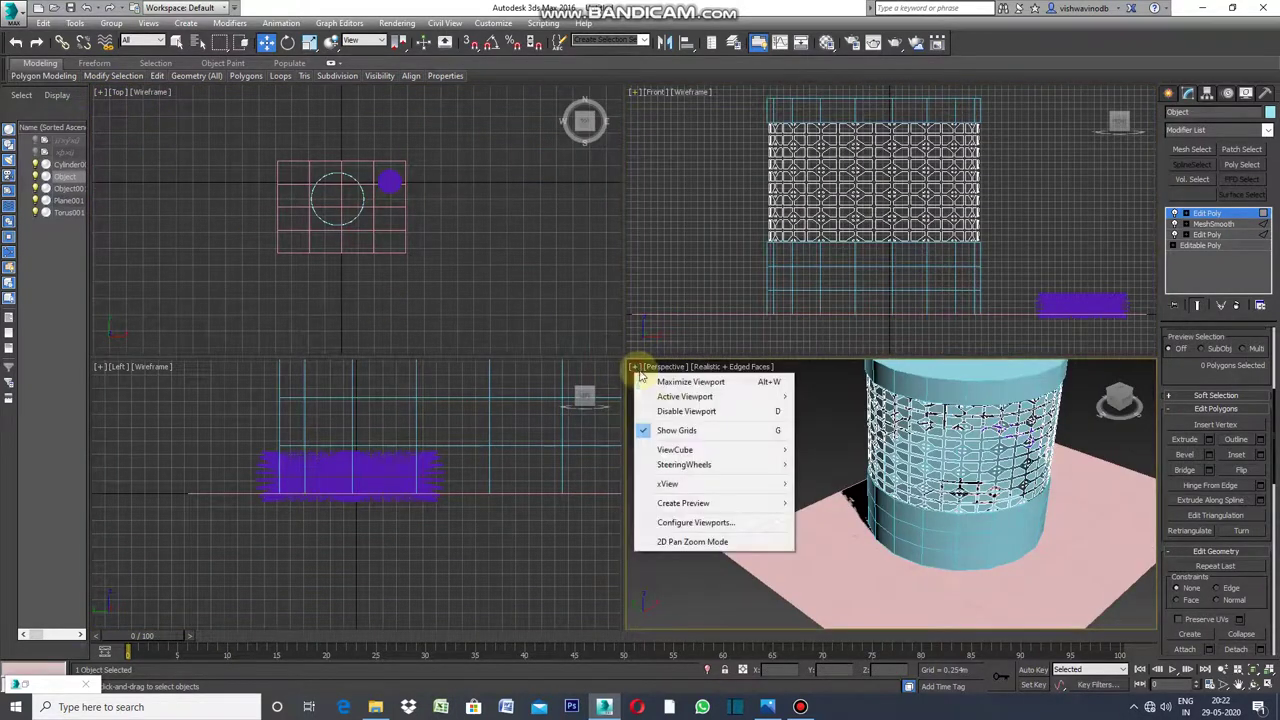
click(665, 385)
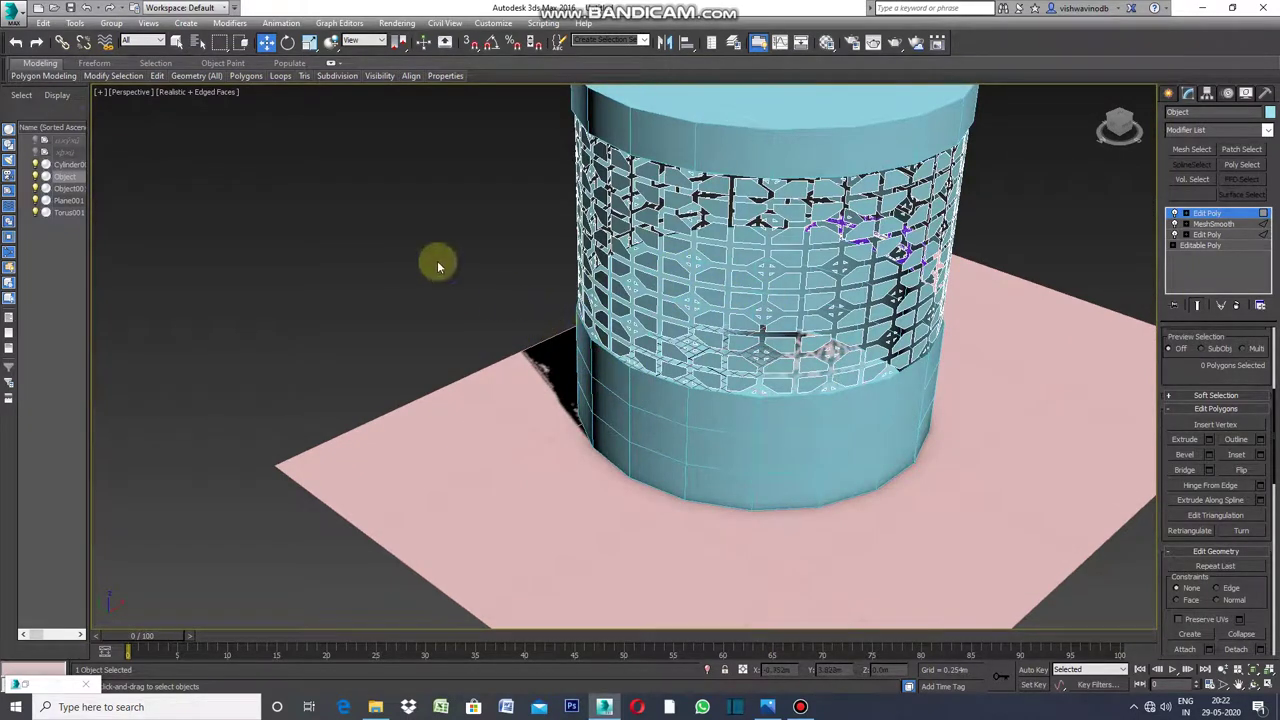
click(101, 92)
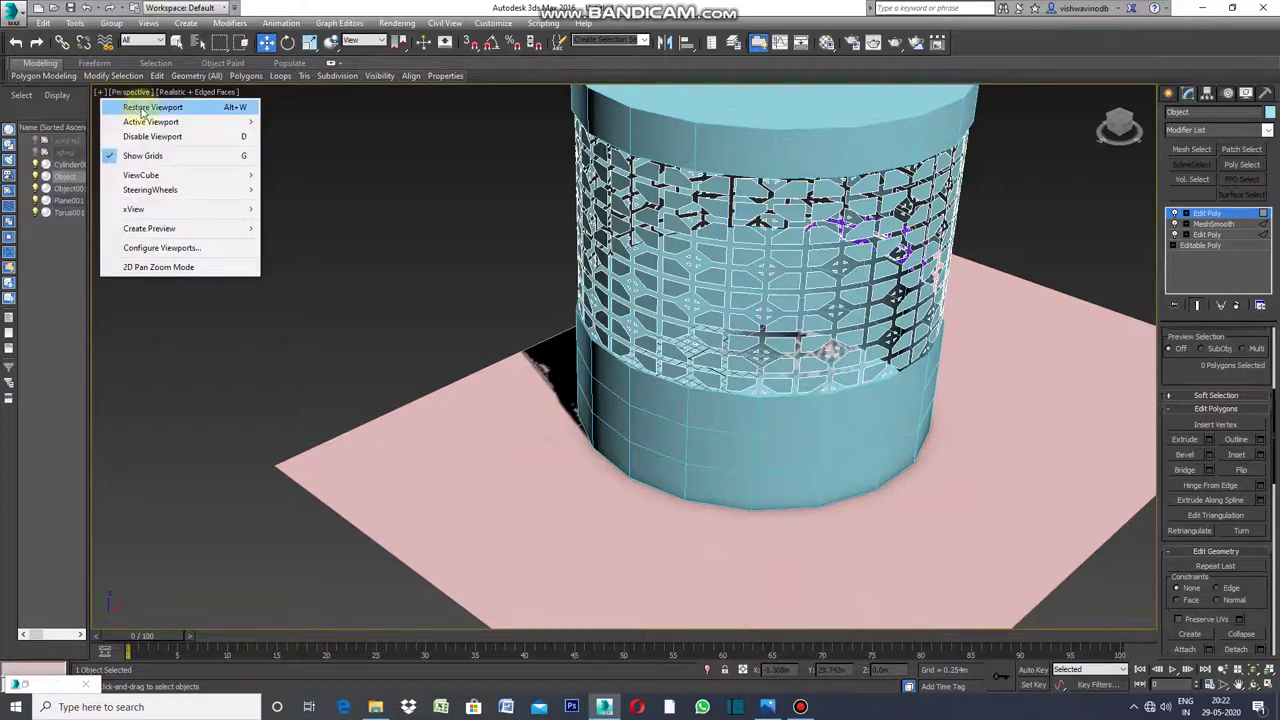
click(145, 106)
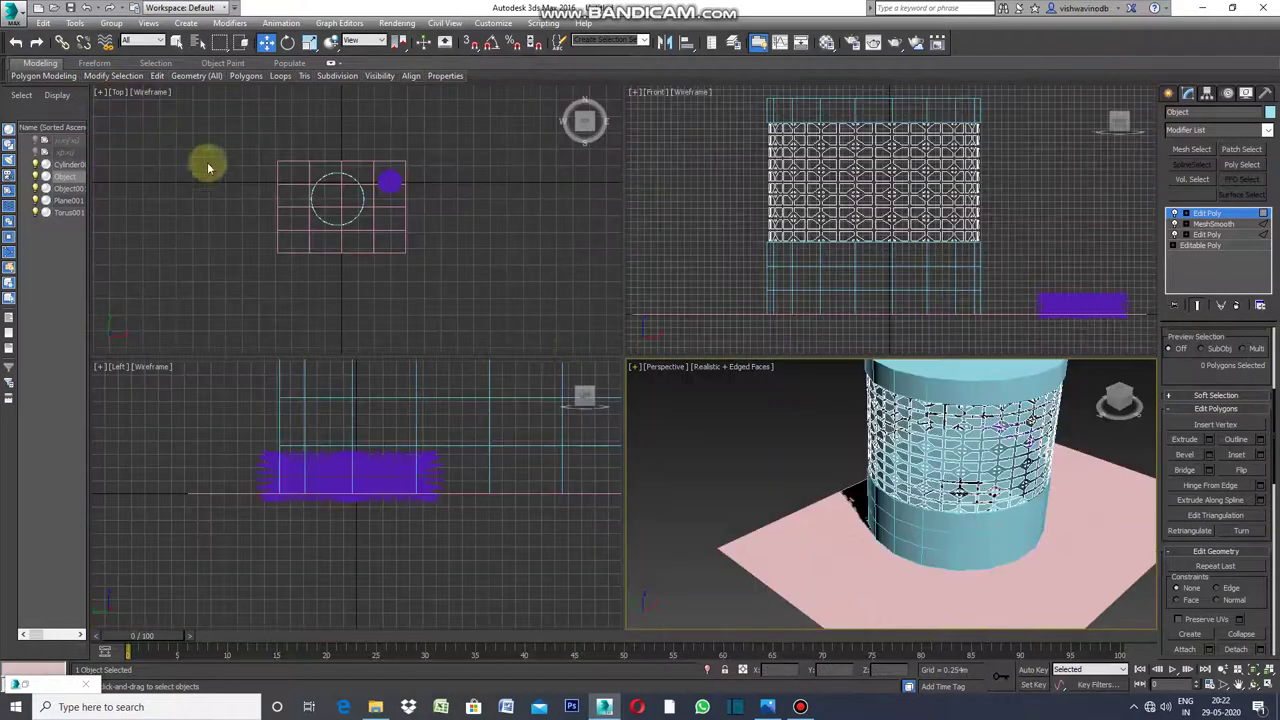
click(634, 91)
click(646, 107)
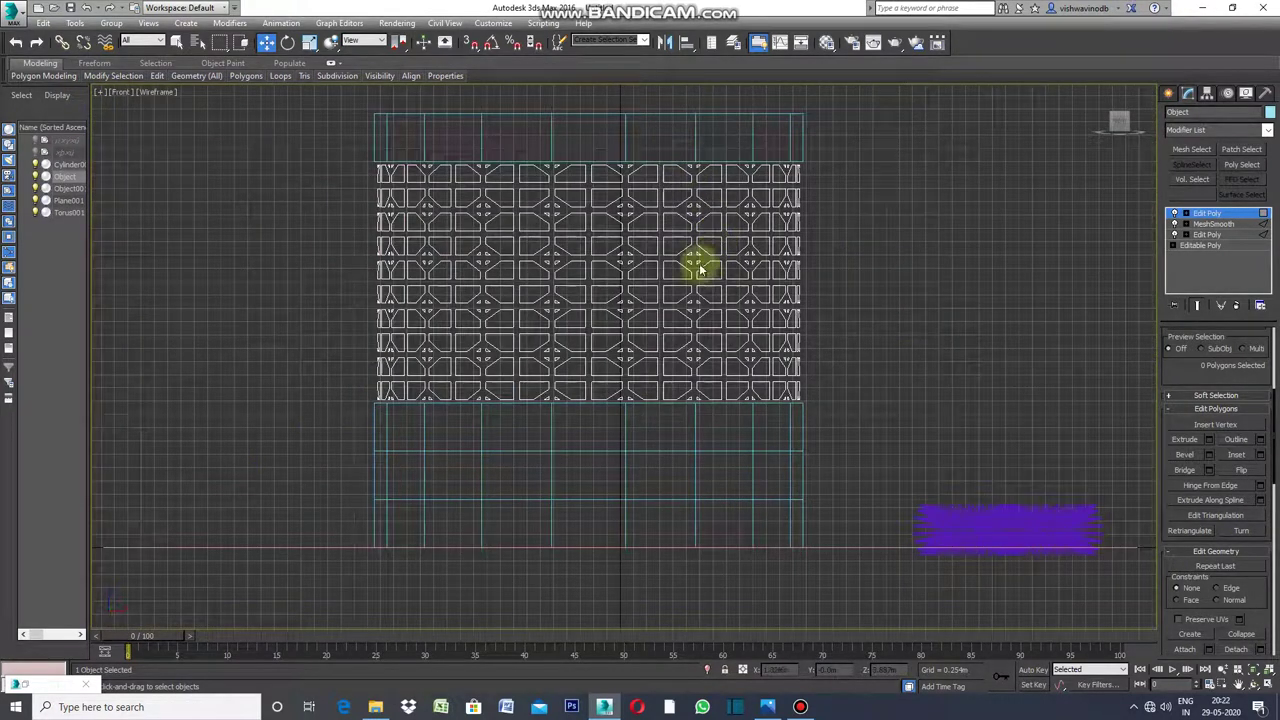
click(178, 43)
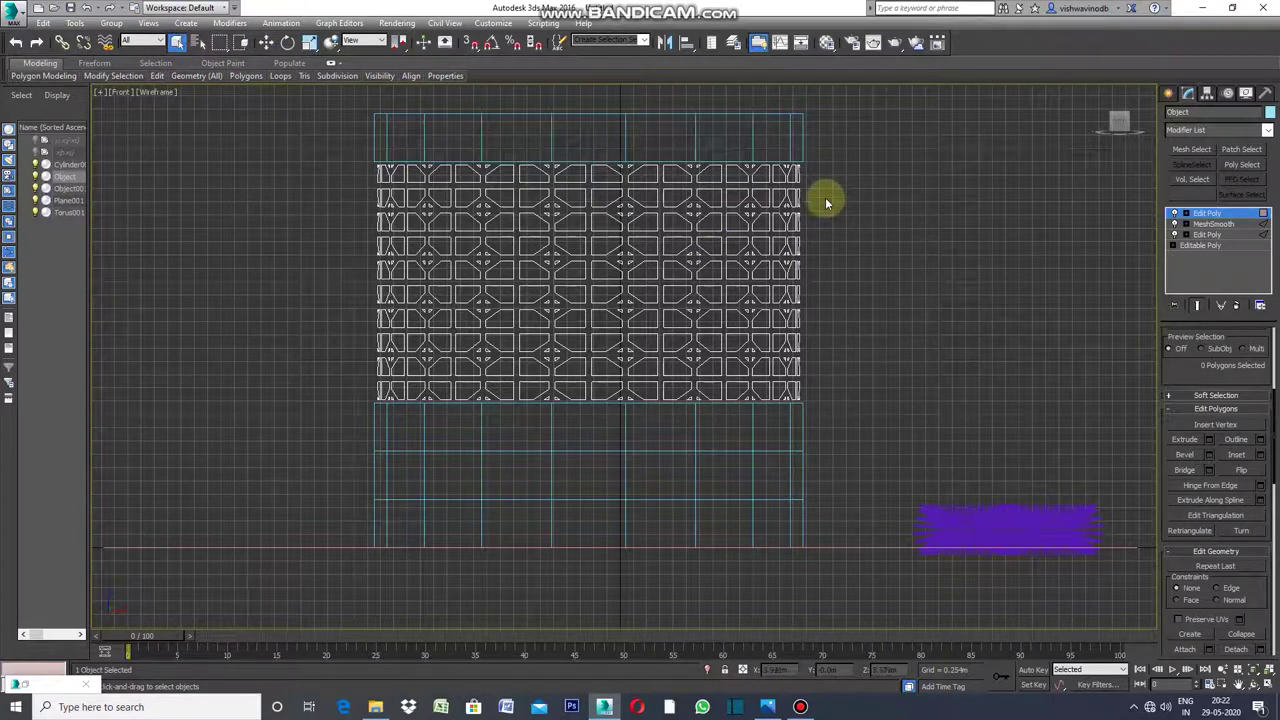
mouse_move(825, 174)
mouse_down()
mouse_move(720, 278)
mouse_move(362, 396)
mouse_up()
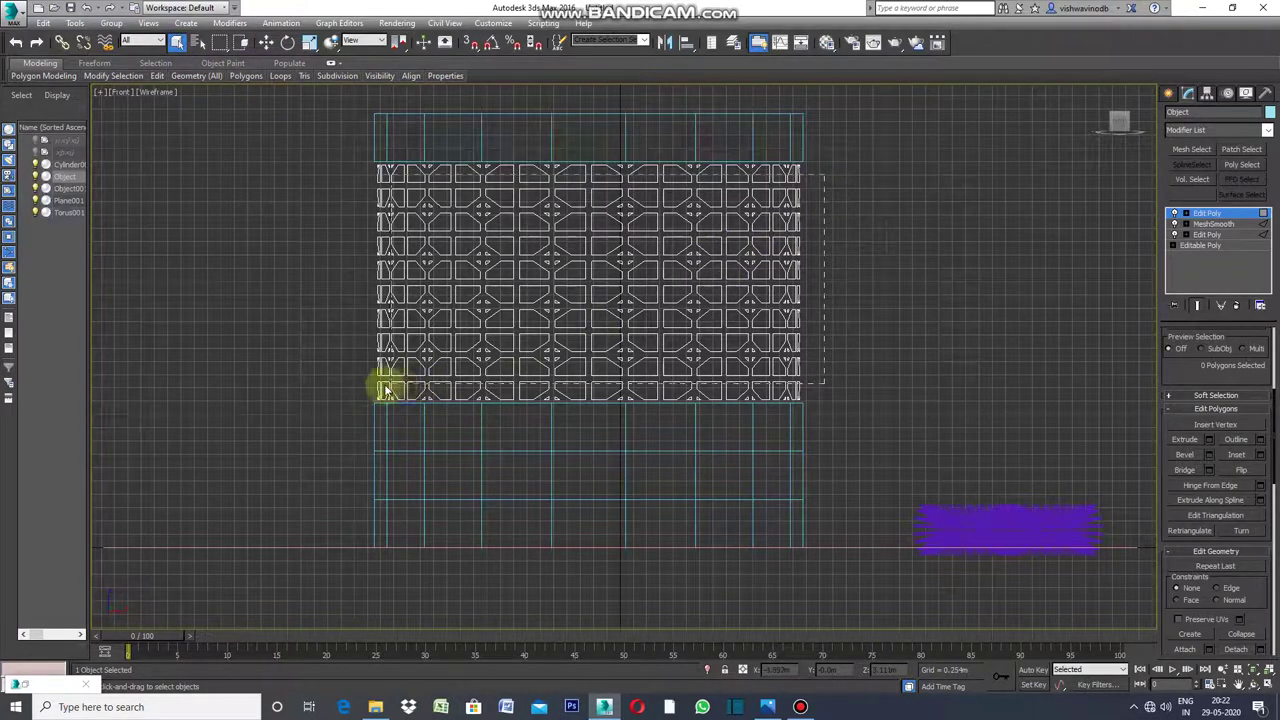
Select all 720 lattice polygons of the band and extrude them by a small negative height.
drag(362, 396, 360, 398)
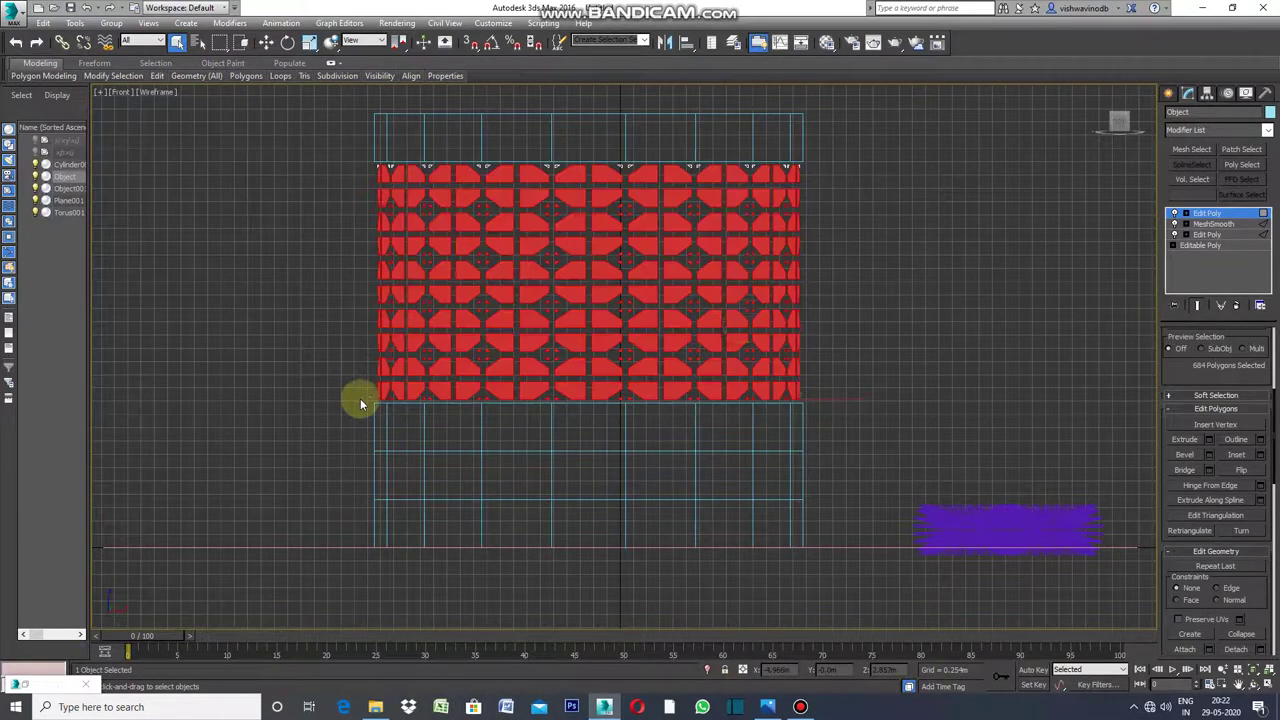
drag(879, 165, 346, 409)
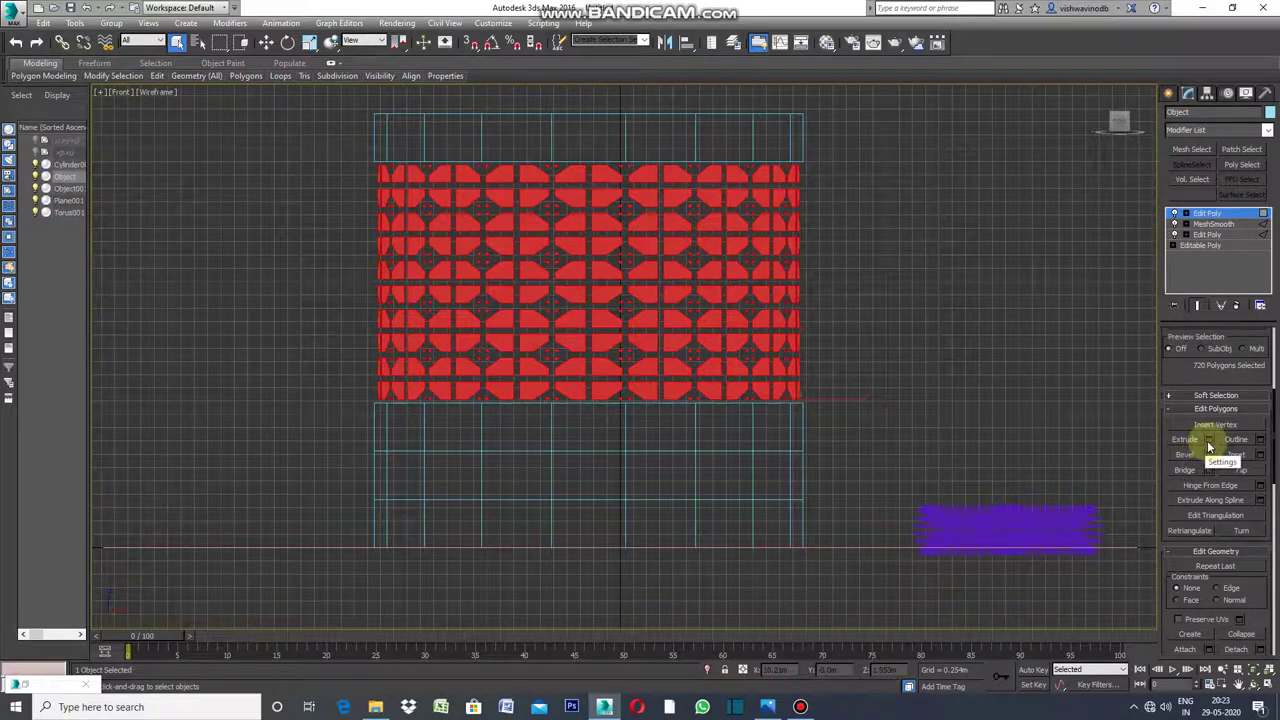
click(1208, 442)
text(-.6)
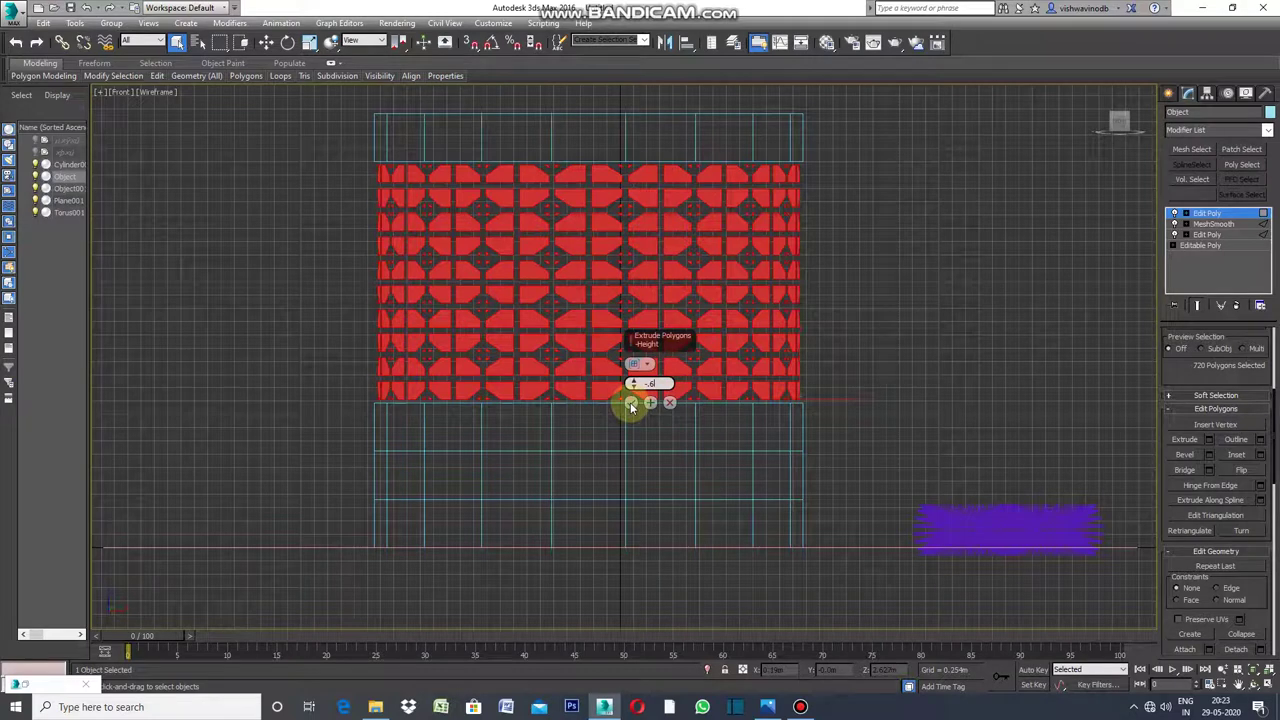
click(630, 403)
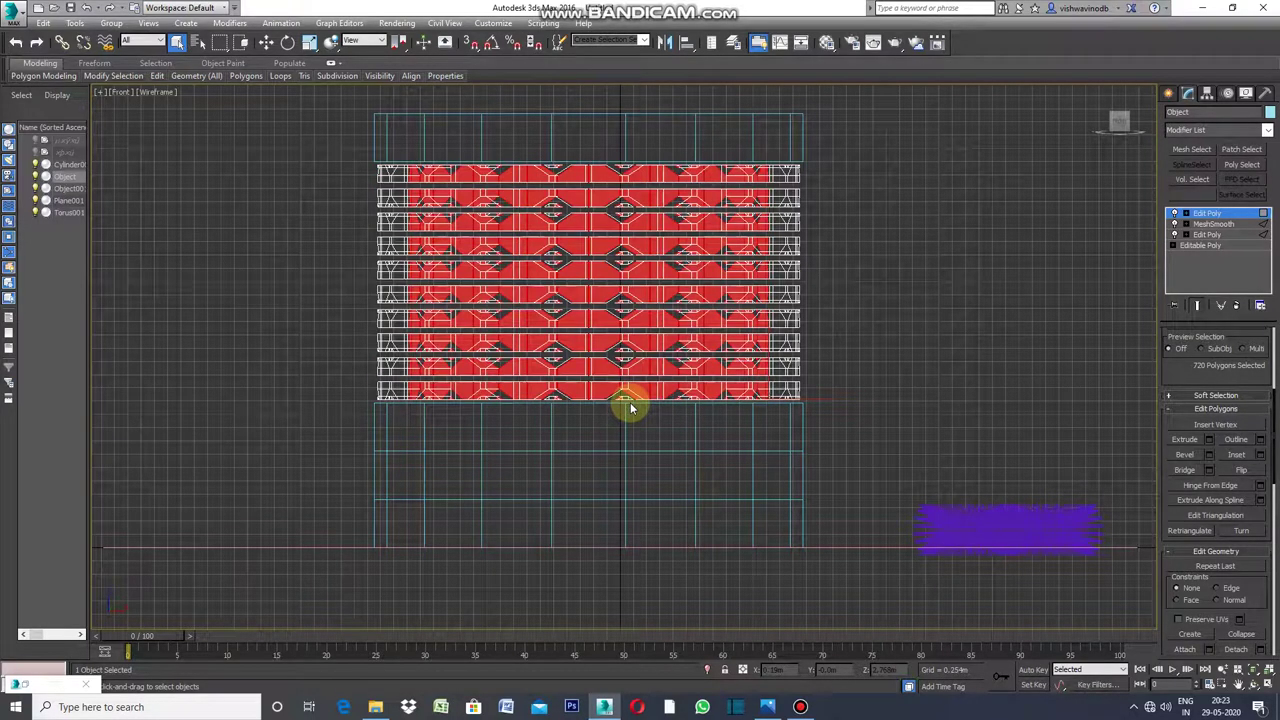
click(914, 449)
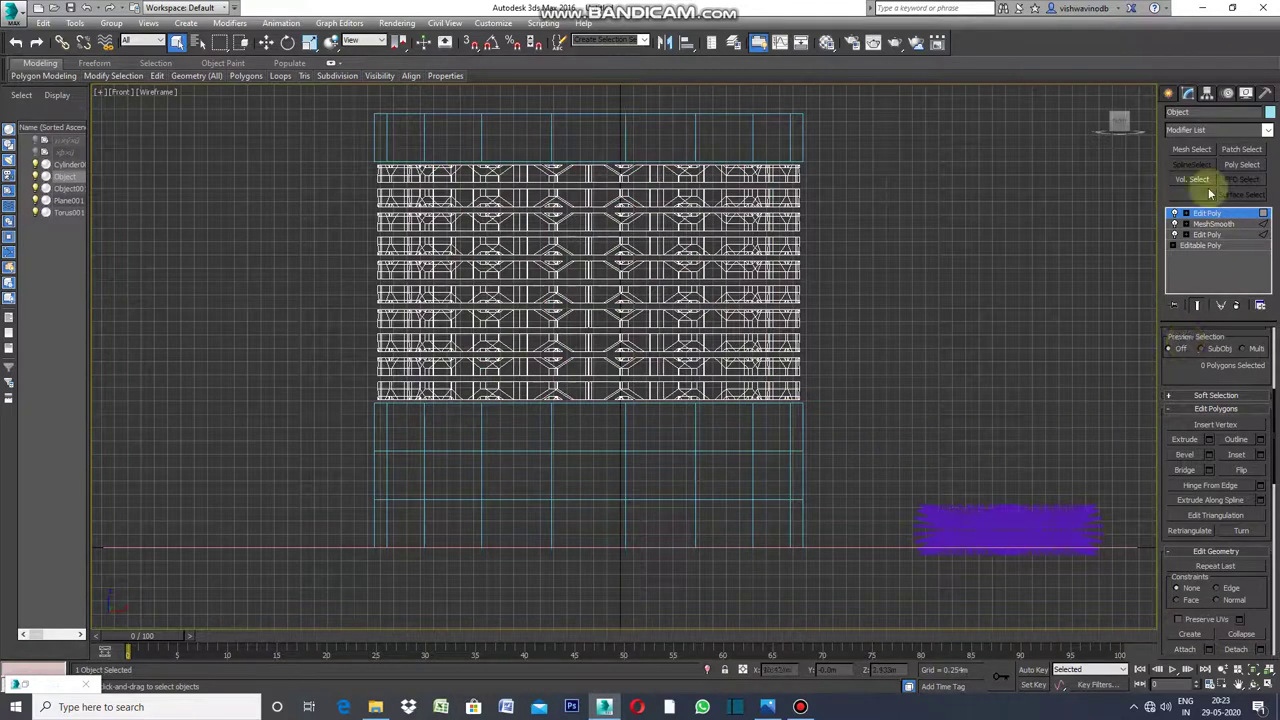
Return to the four-view layout and maximize the Perspective viewport to inspect the lattice band.
click(1168, 94)
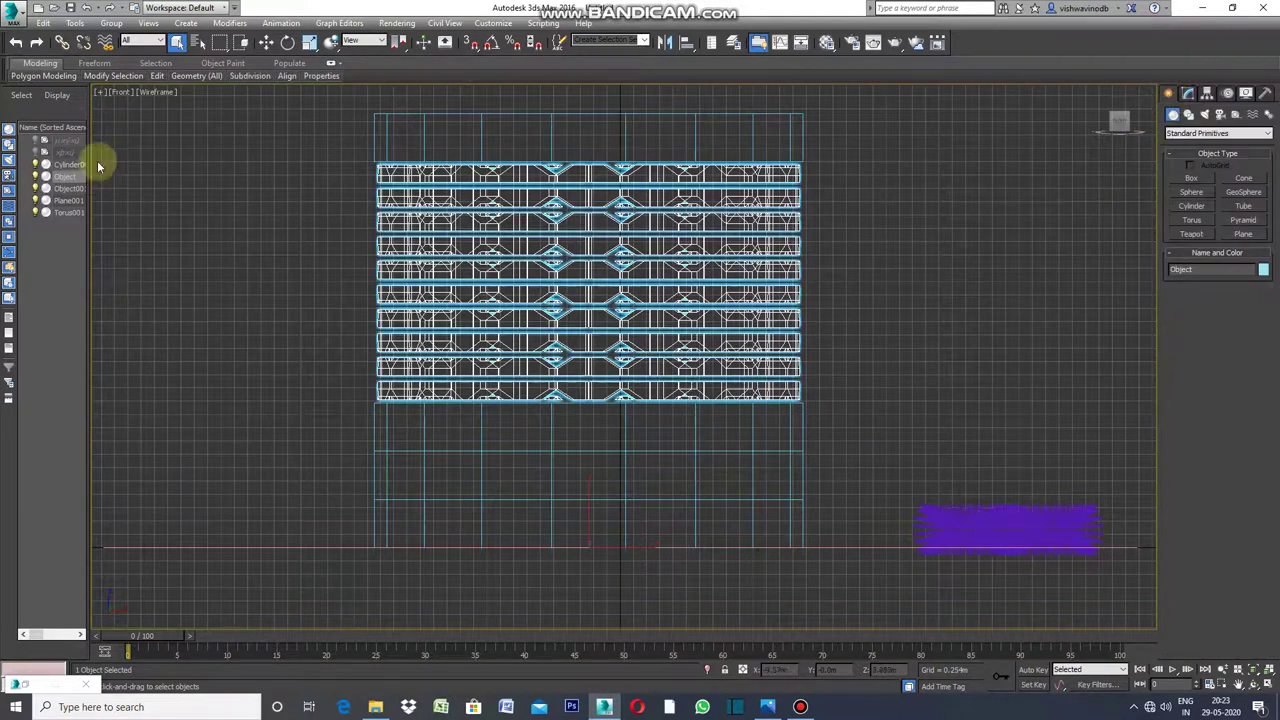
click(99, 93)
click(126, 107)
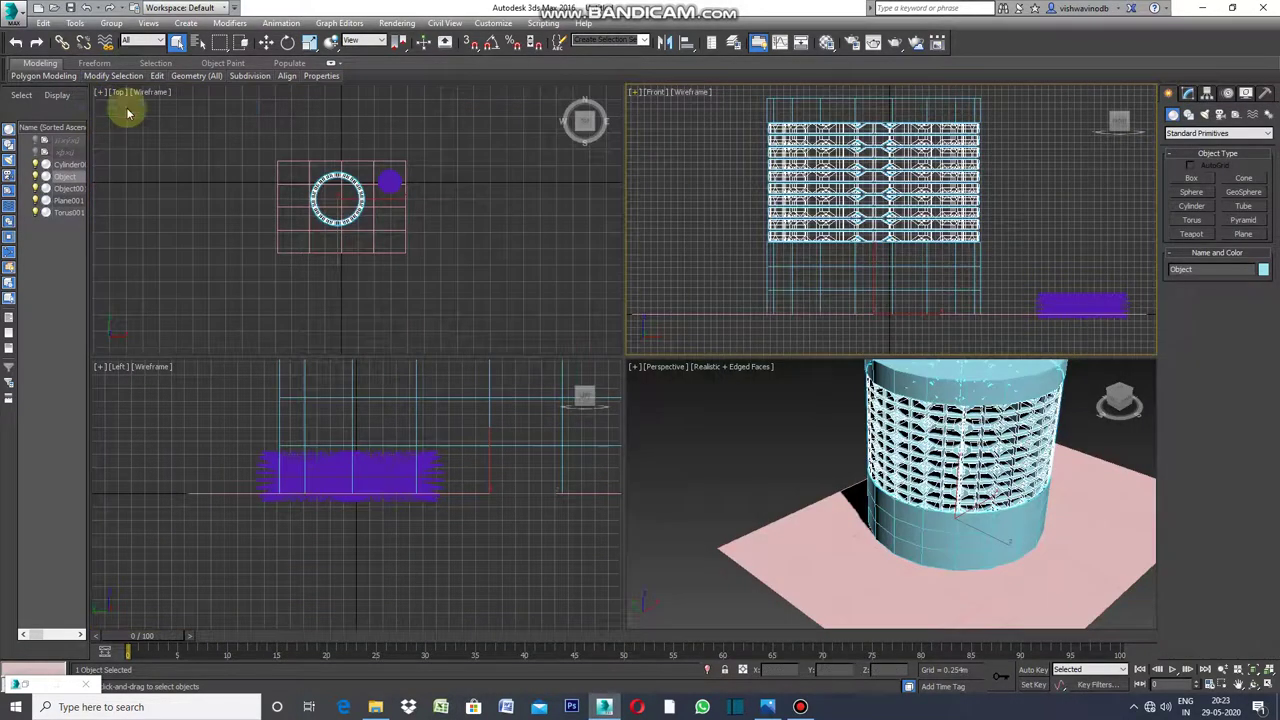
click(723, 432)
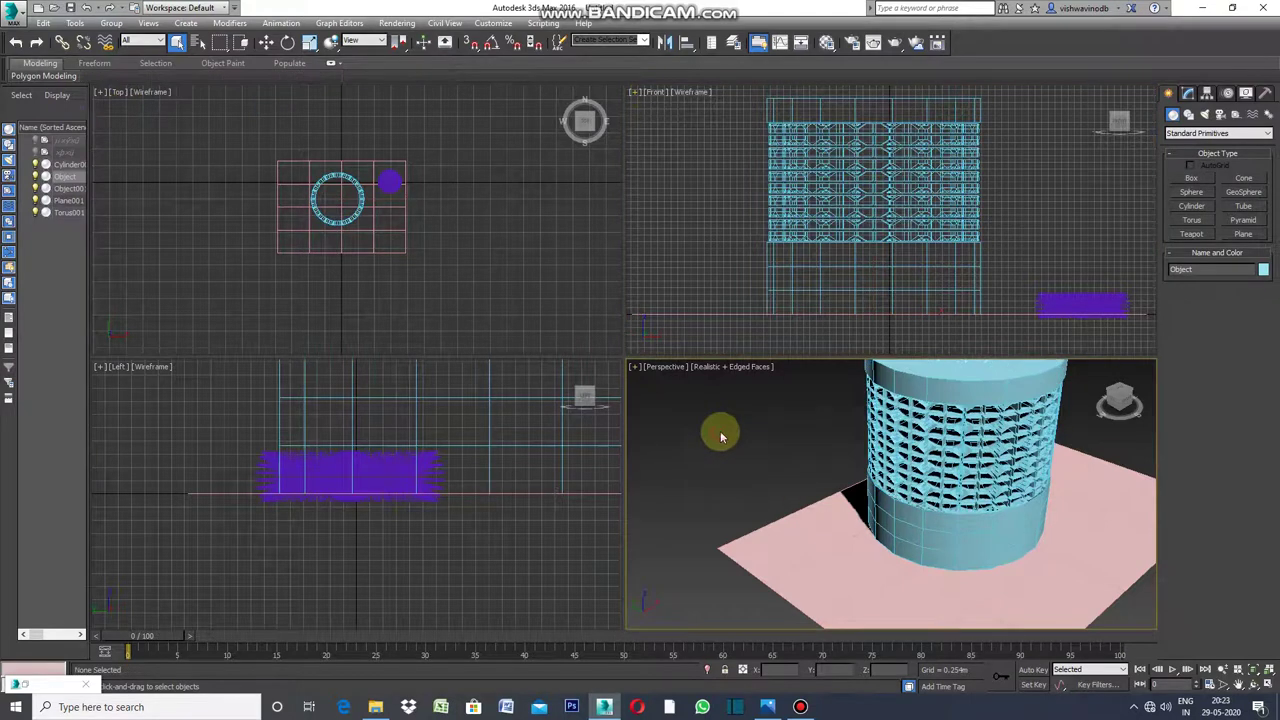
click(635, 368)
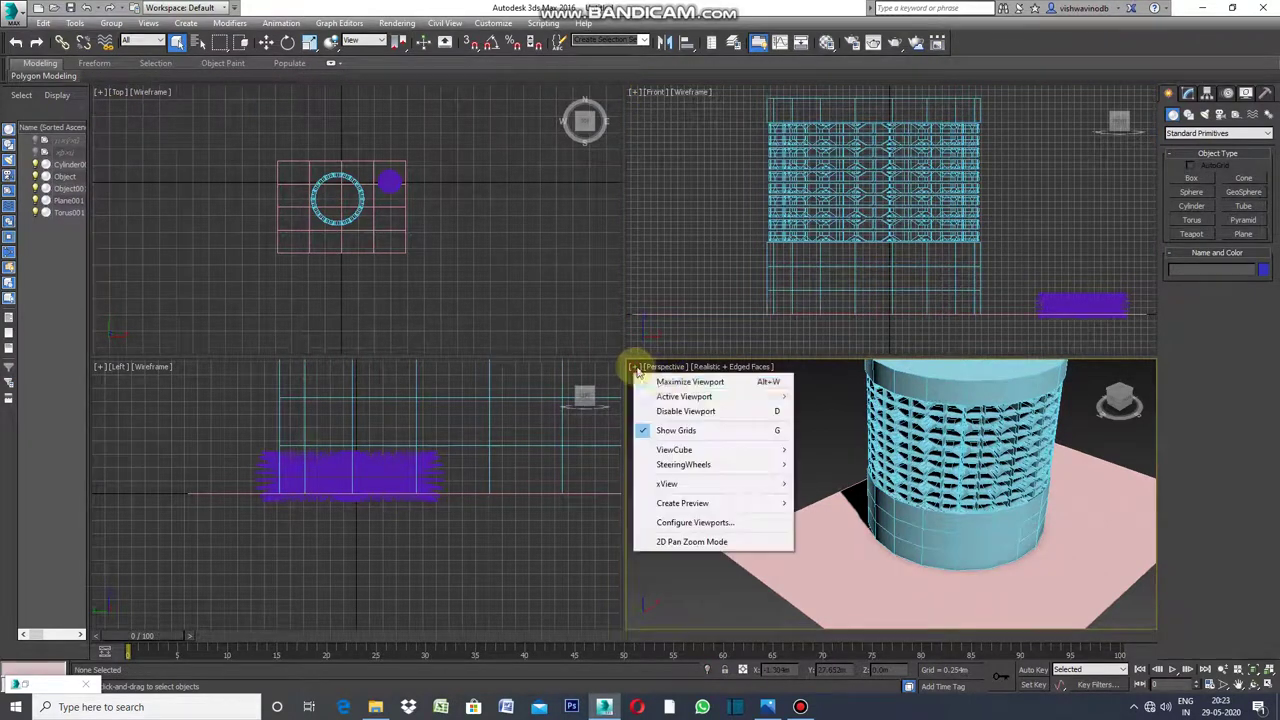
click(658, 378)
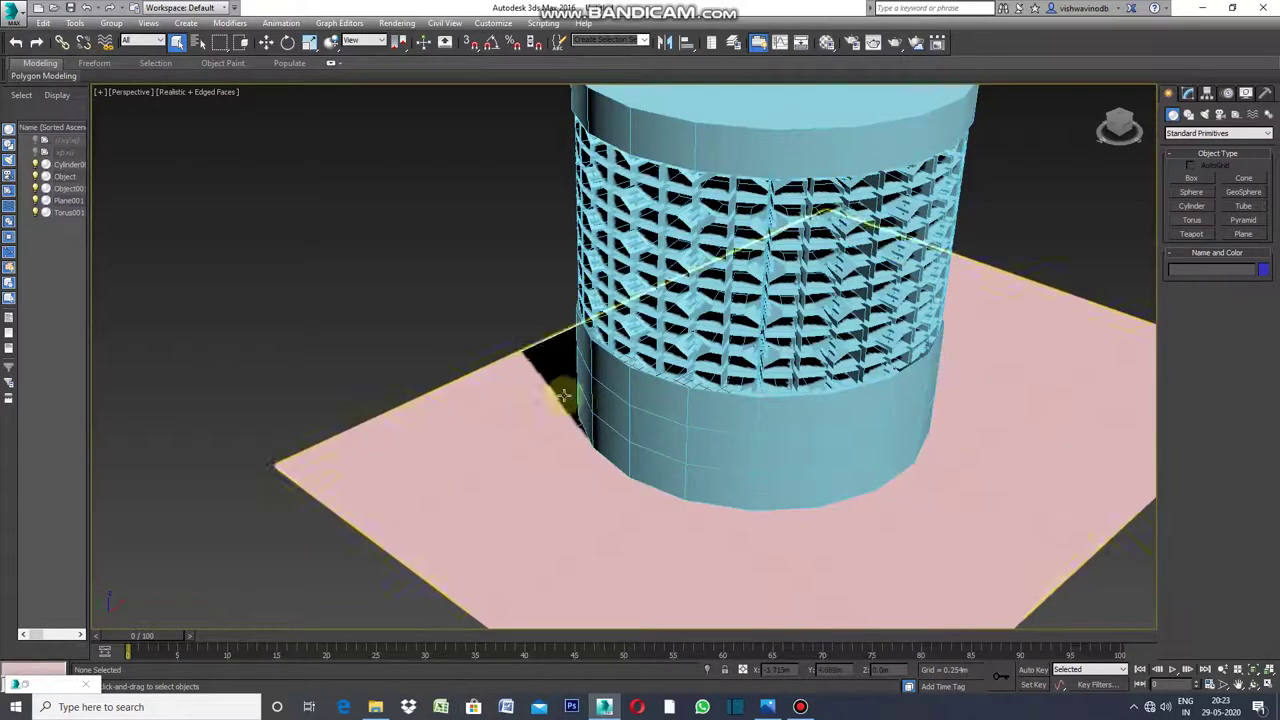
Restore the four viewports, then maximize the Front viewport.
click(100, 92)
click(150, 107)
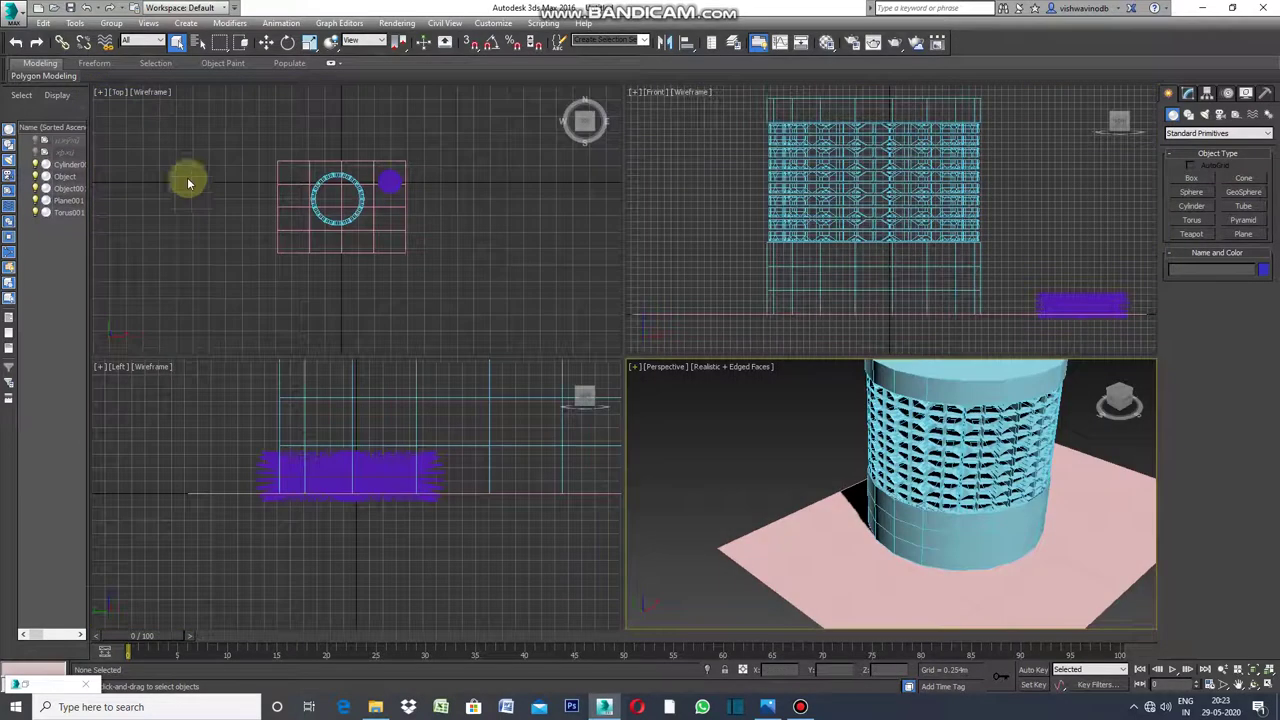
click(634, 93)
click(664, 107)
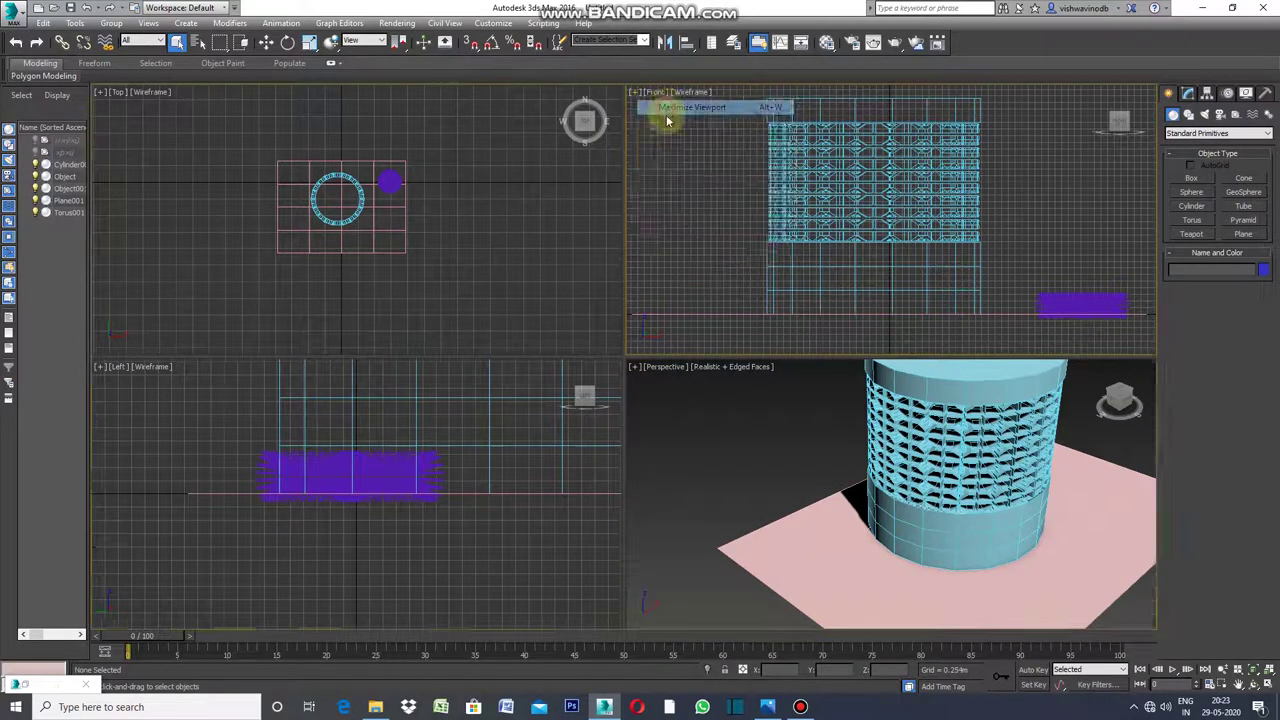
Apply a Lattice modifier to Cylinder001, turning its top and bottom into struts and joints.
scroll(573, 387, down, 2)
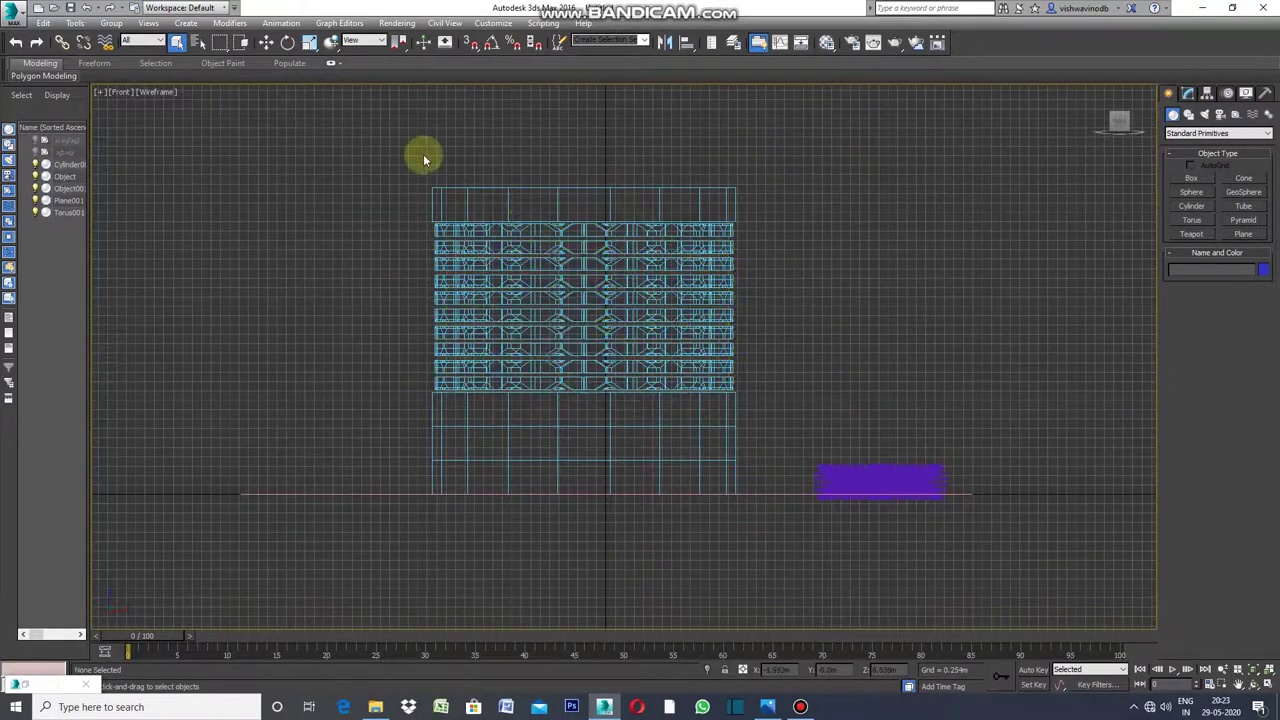
scroll(424, 155, up, 1)
scroll(547, 215, up, 1)
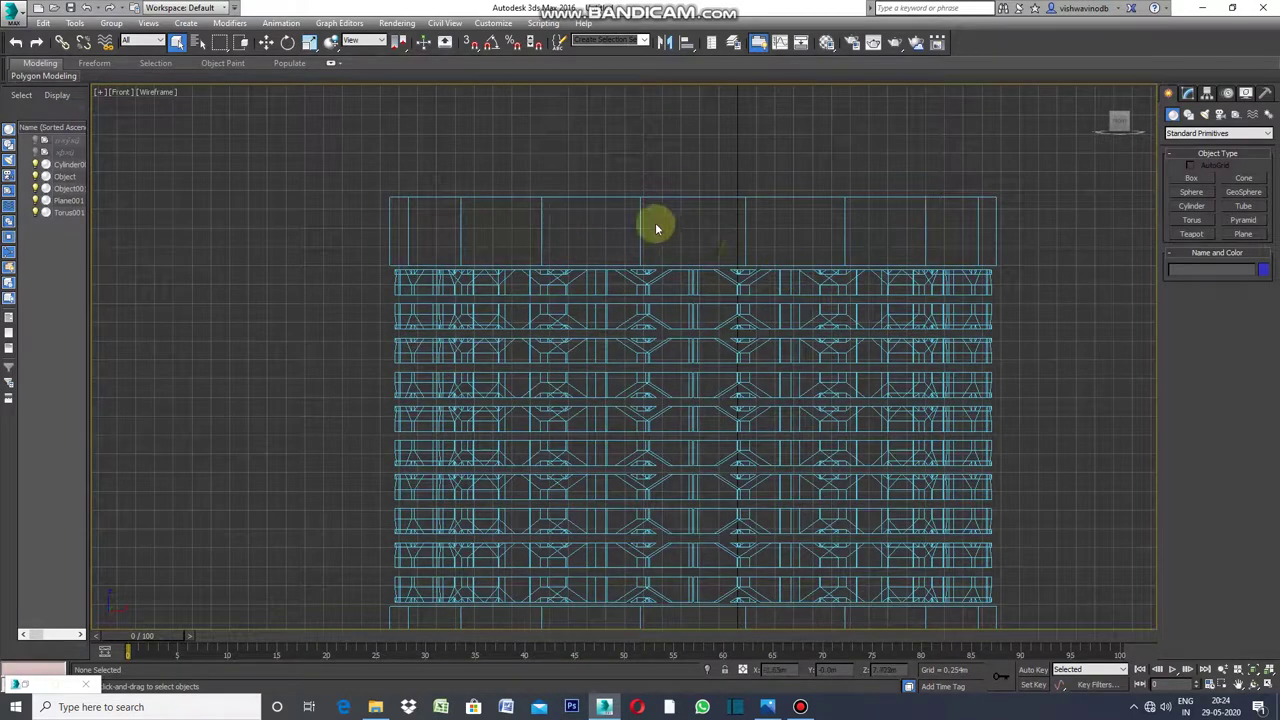
click(1195, 504)
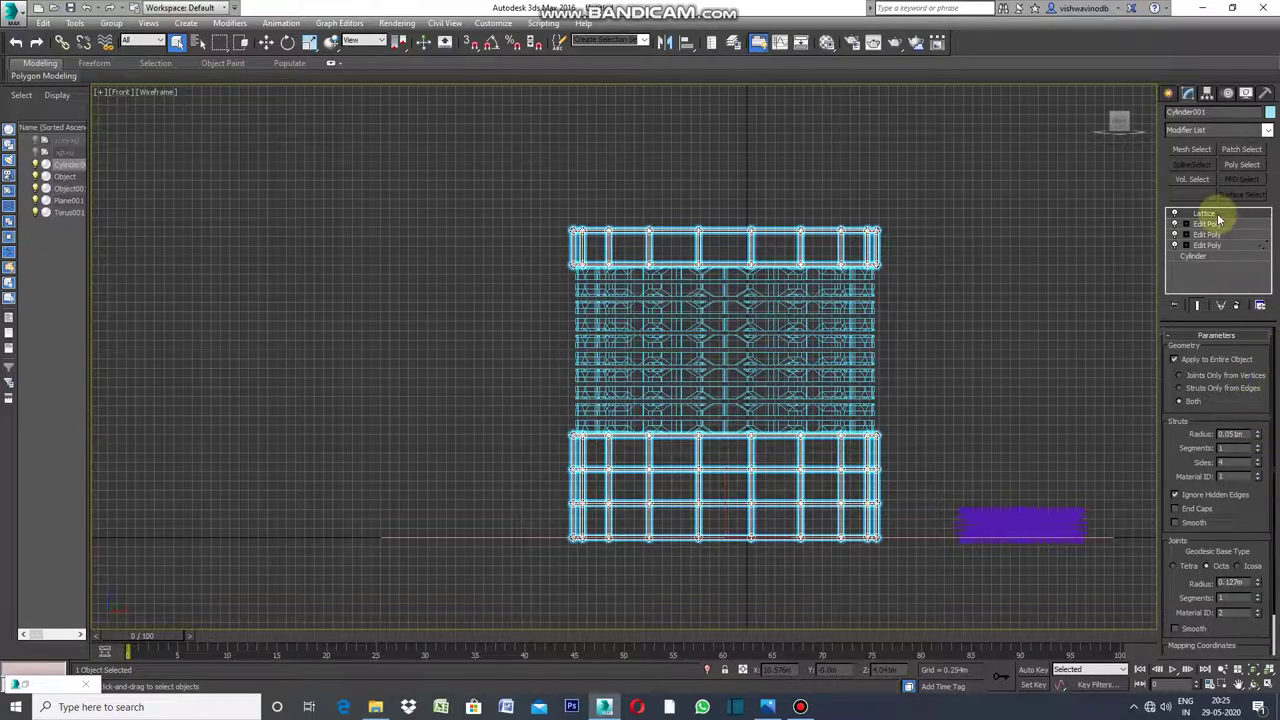
click(1212, 216)
Maximize the Perspective view to fill the workspace with Alt+W.
click(100, 93)
click(140, 107)
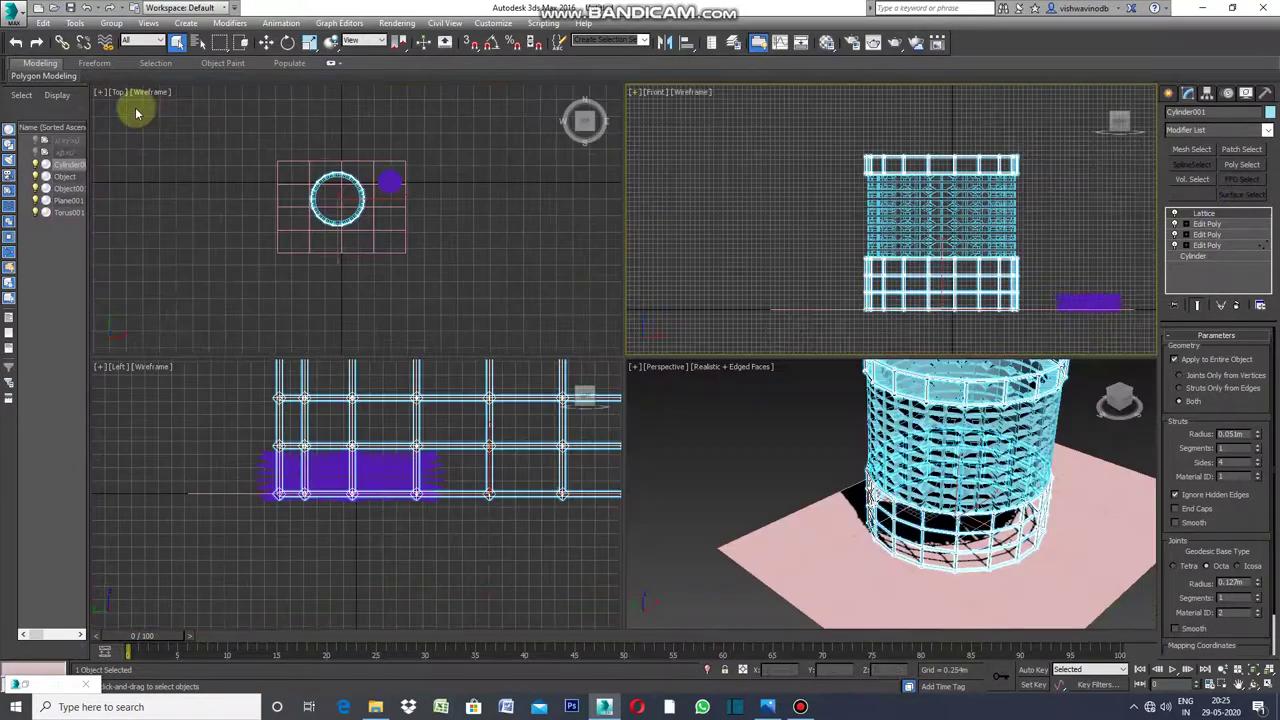
click(751, 411)
key(alt+w)
Thicken the lattice struts to a 0.356m radius and turn on Smooth.
drag(1257, 434, 1259, 437)
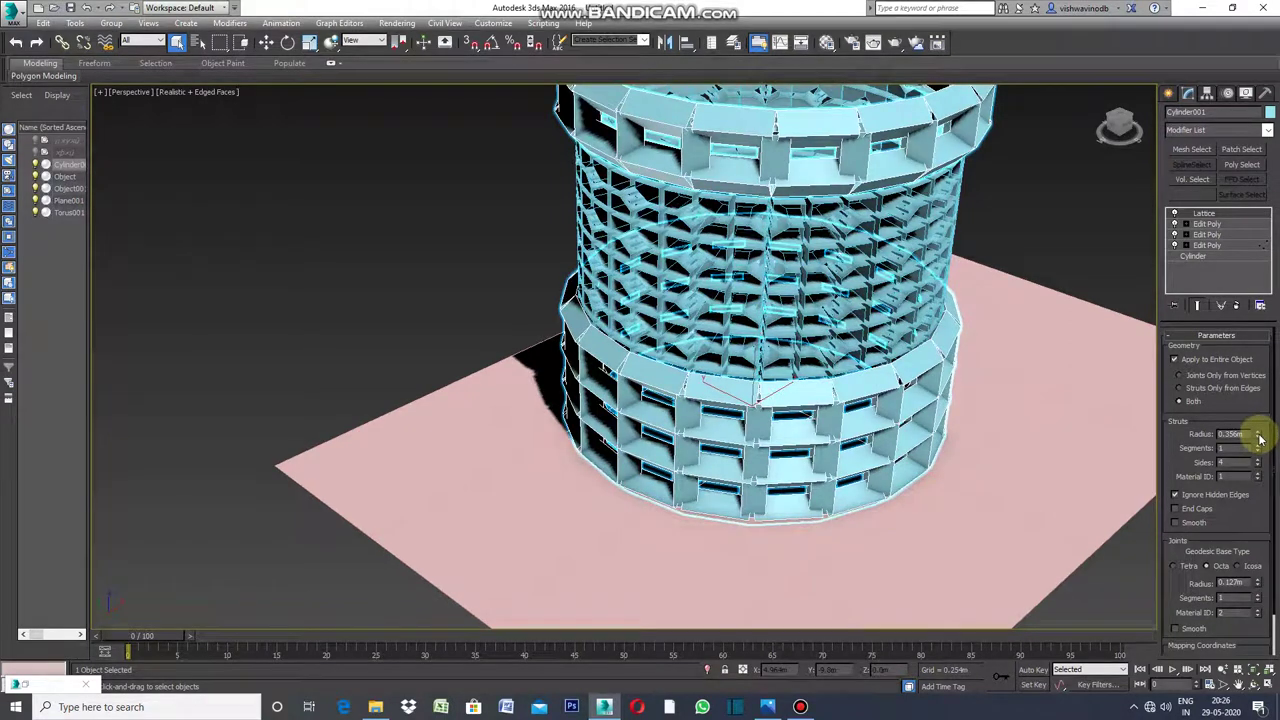
click(1176, 526)
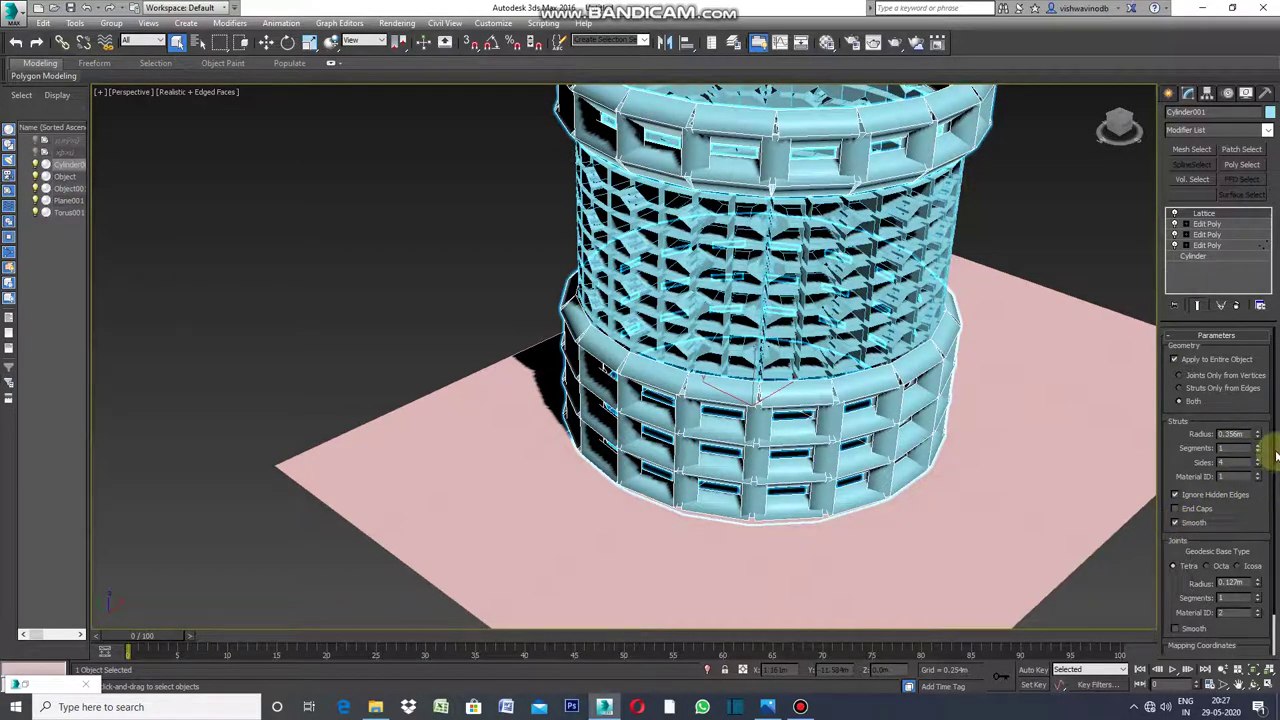
drag(1276, 455, 1276, 459)
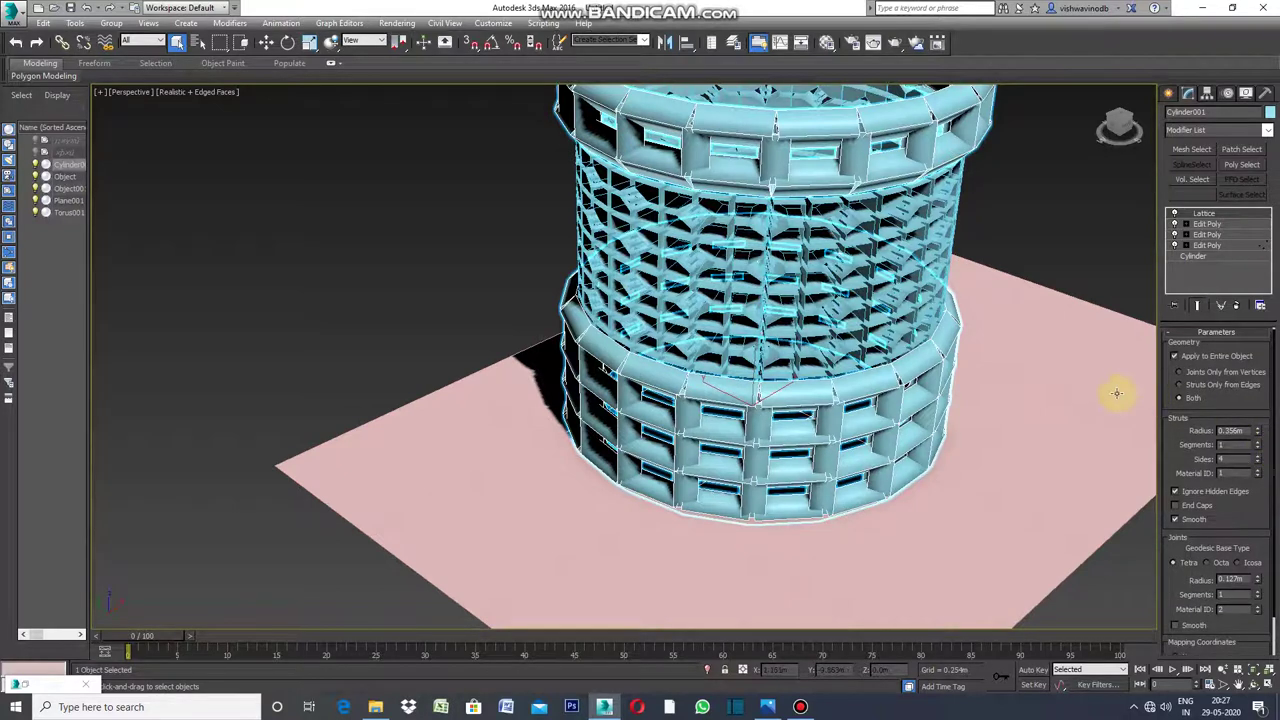
Set the lattice joints to the Octa geodesic base type, then deselect the tower.
click(1240, 566)
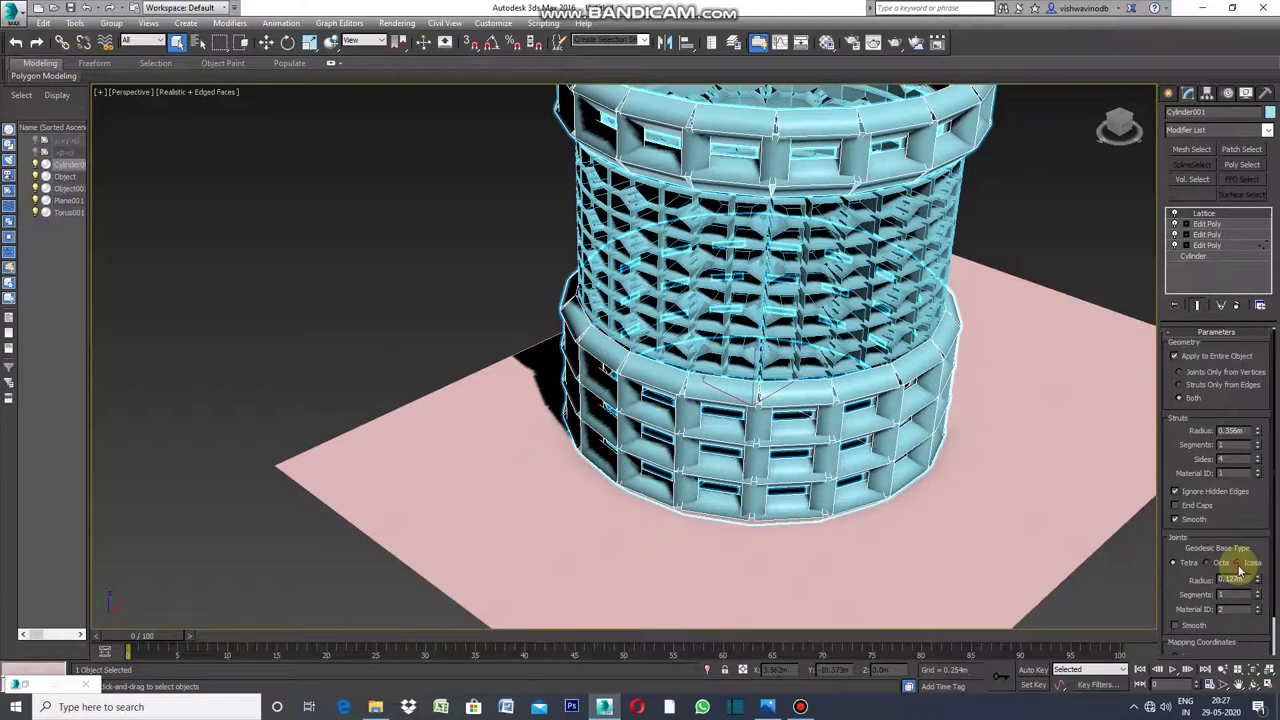
click(1240, 566)
click(1240, 566)
click(1207, 565)
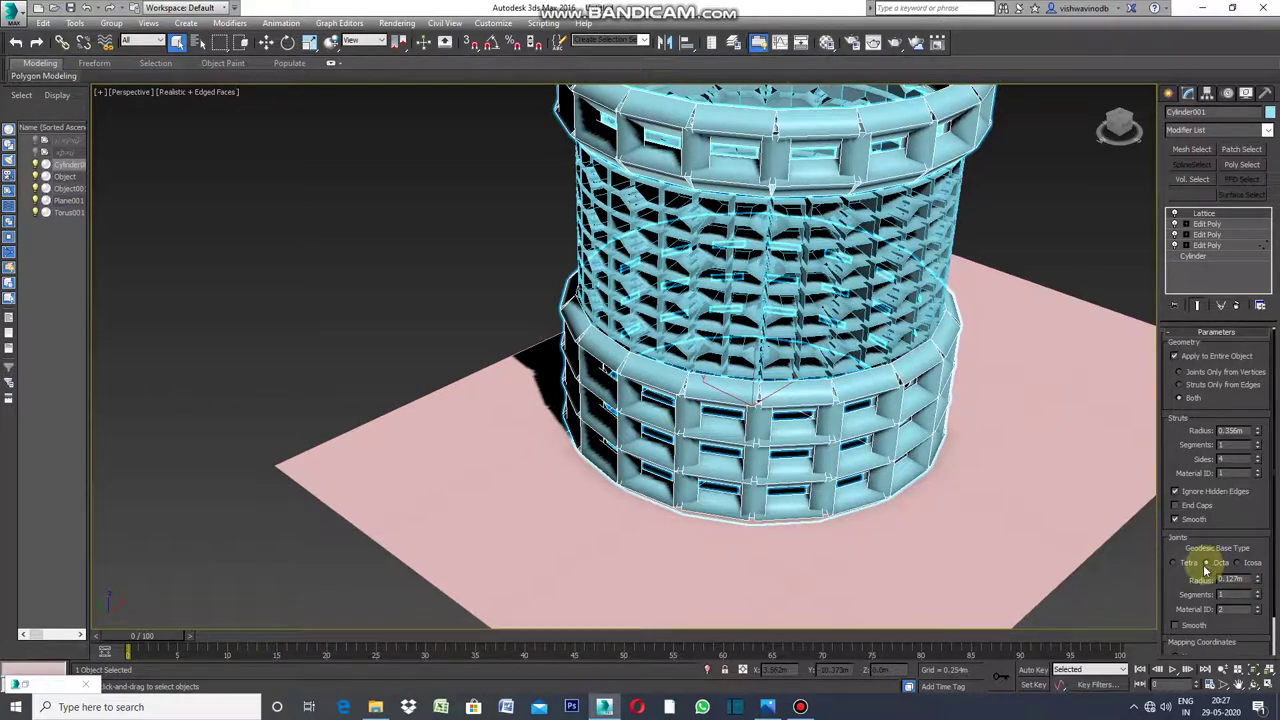
click(101, 93)
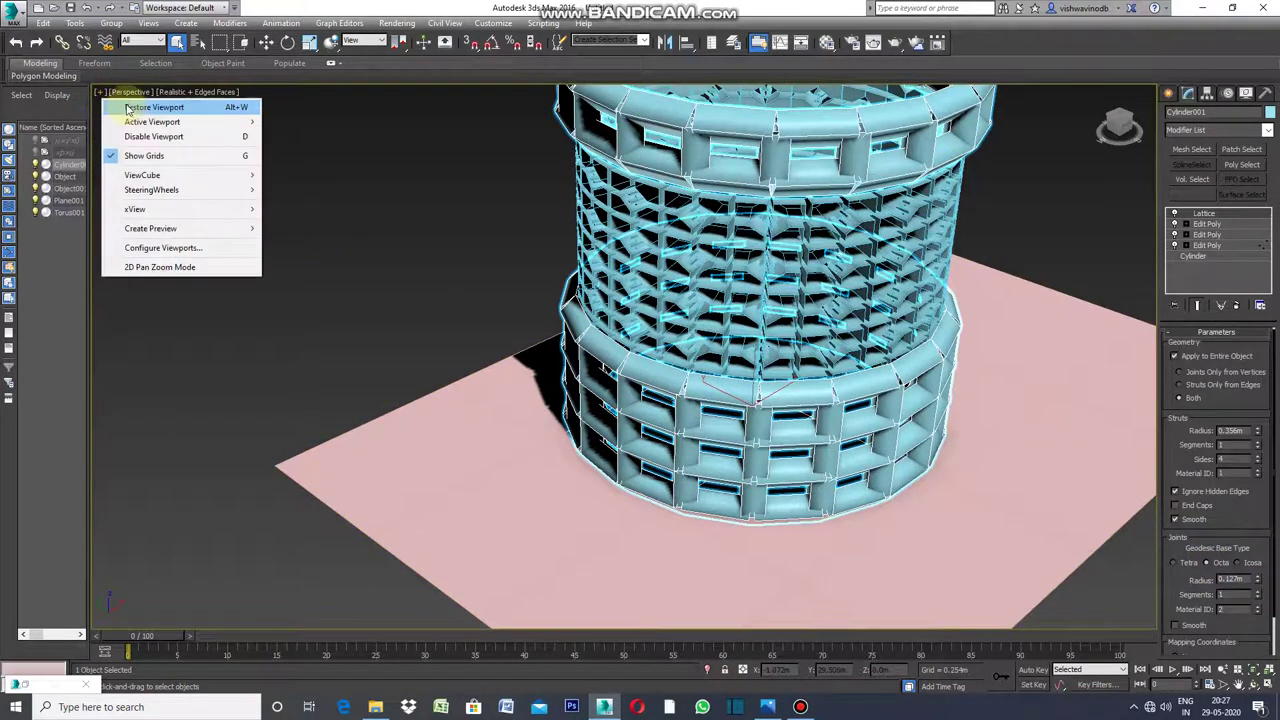
click(354, 213)
click(1222, 684)
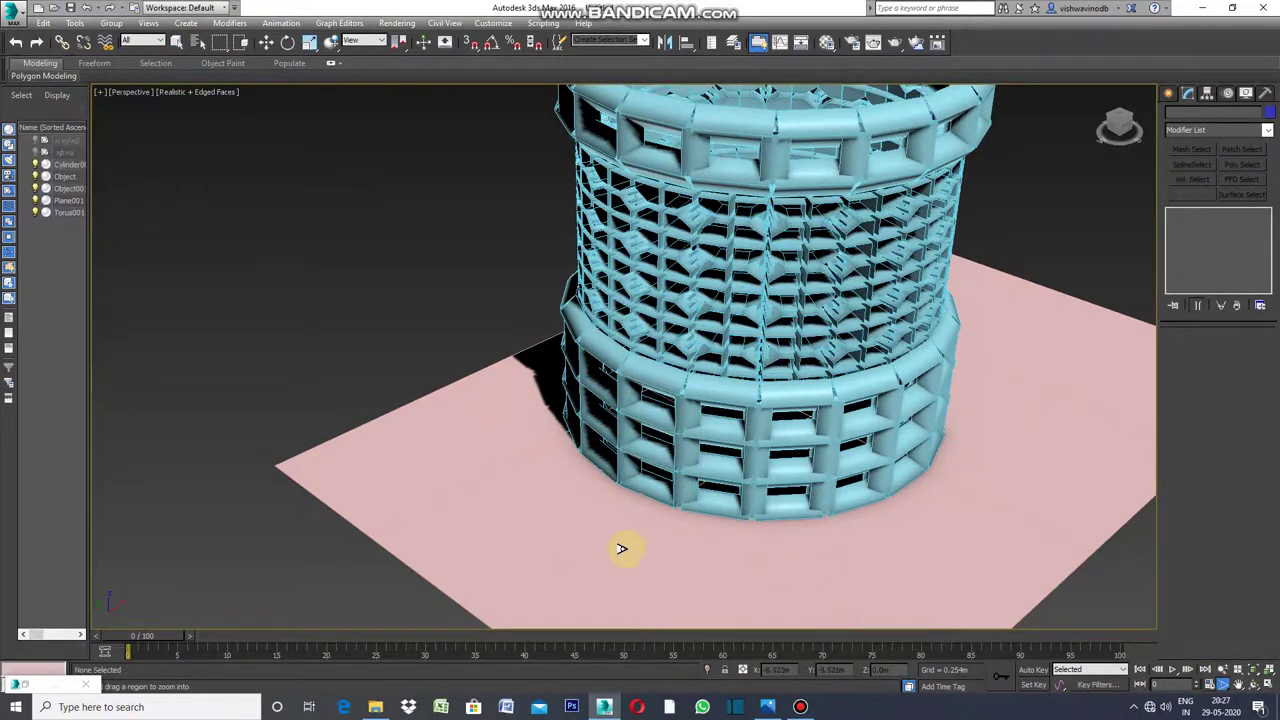
Zoom out the maximized Perspective view and restore the four-view layout.
scroll(553, 506, down, 2)
scroll(553, 512, down, 2)
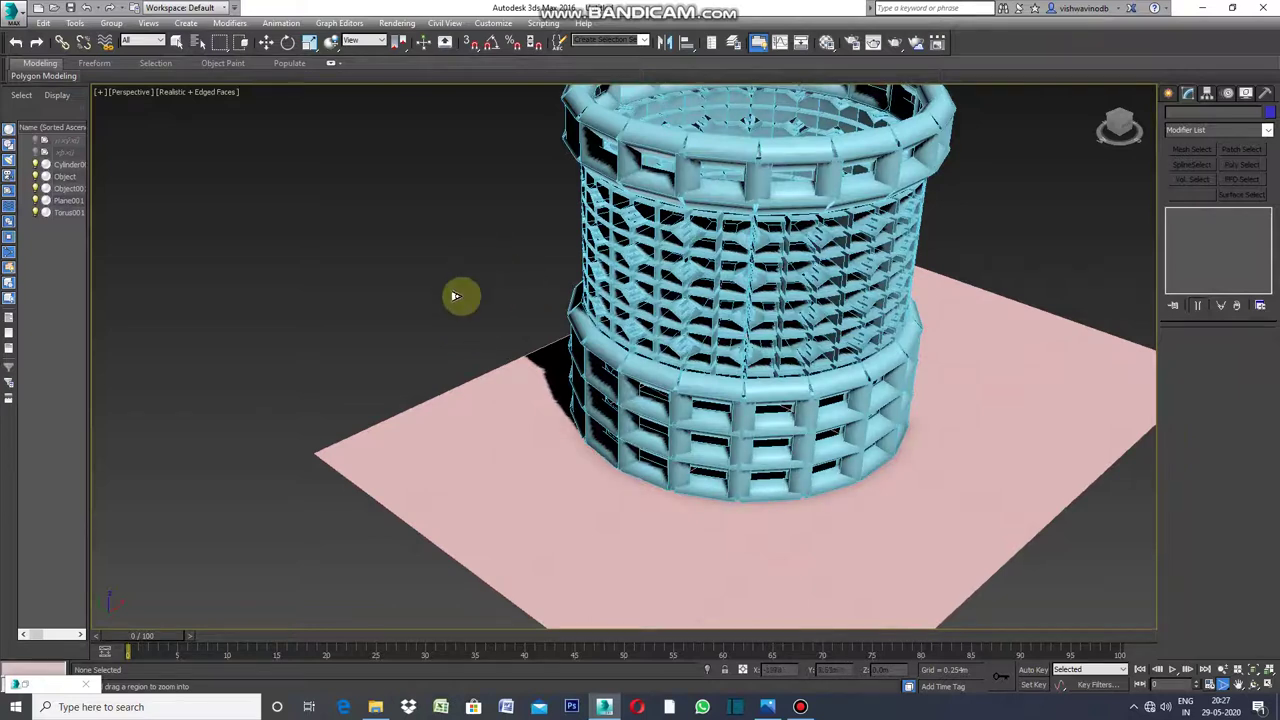
click(100, 91)
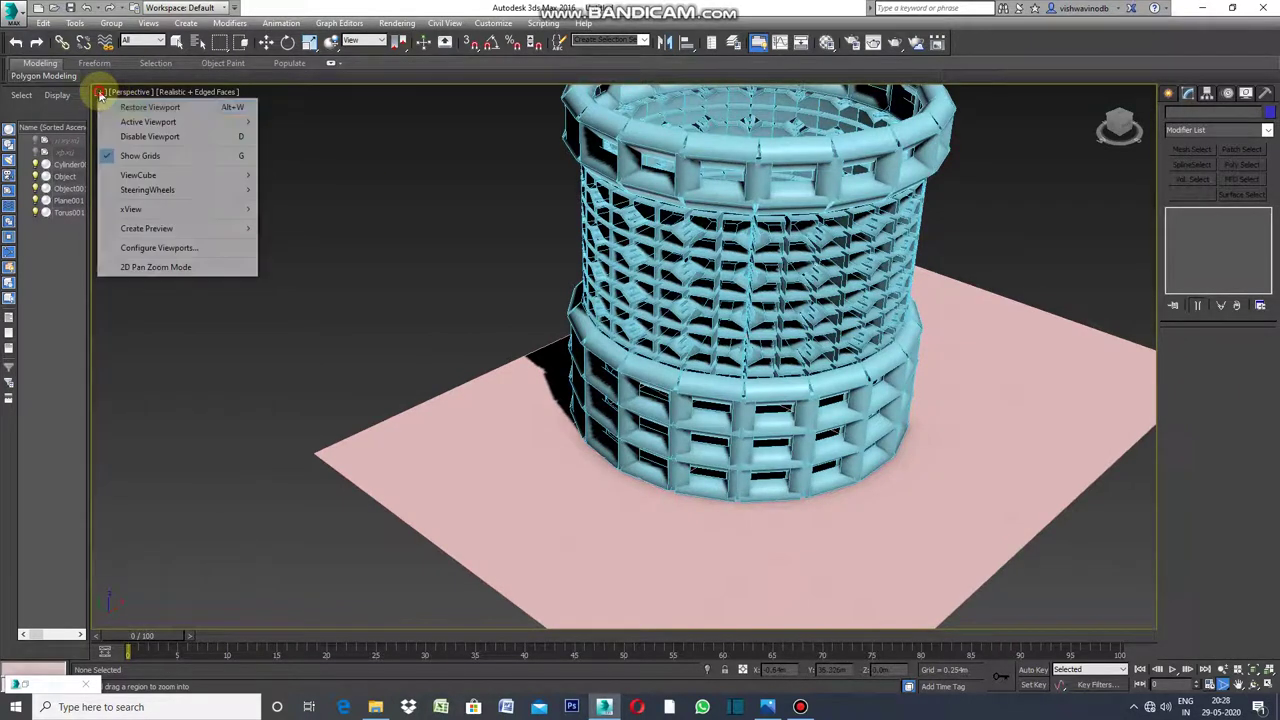
click(135, 107)
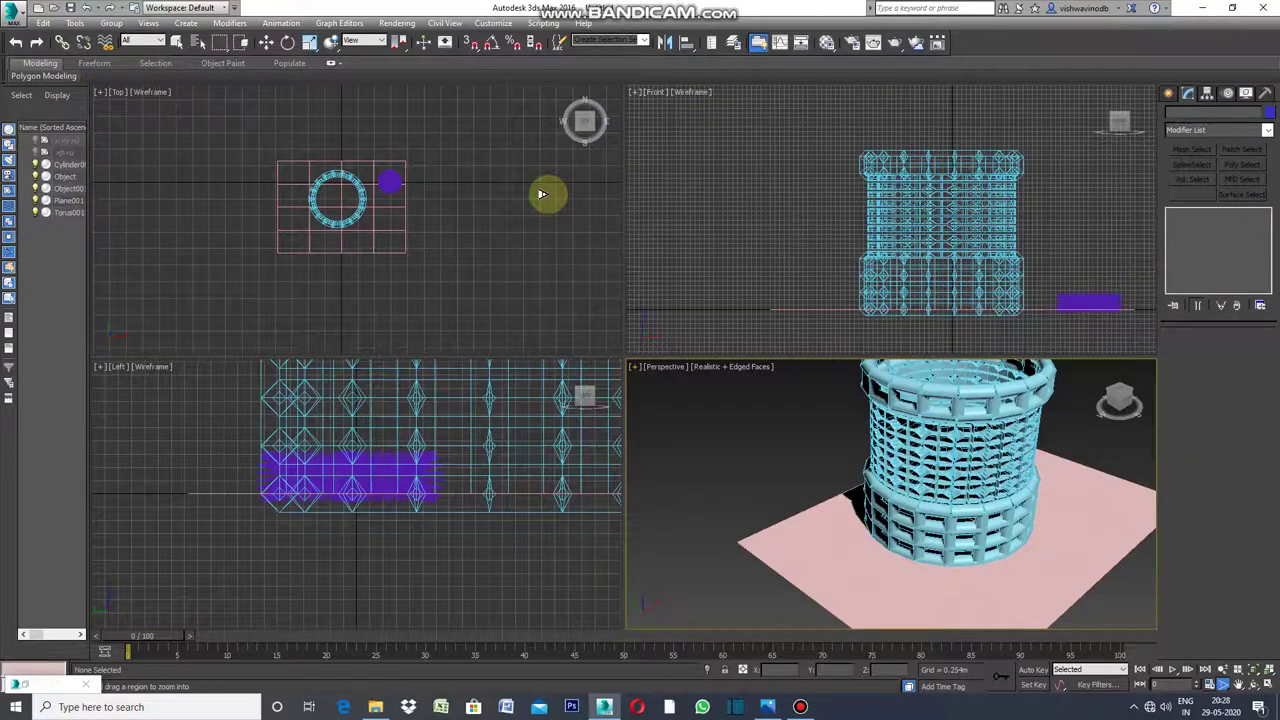